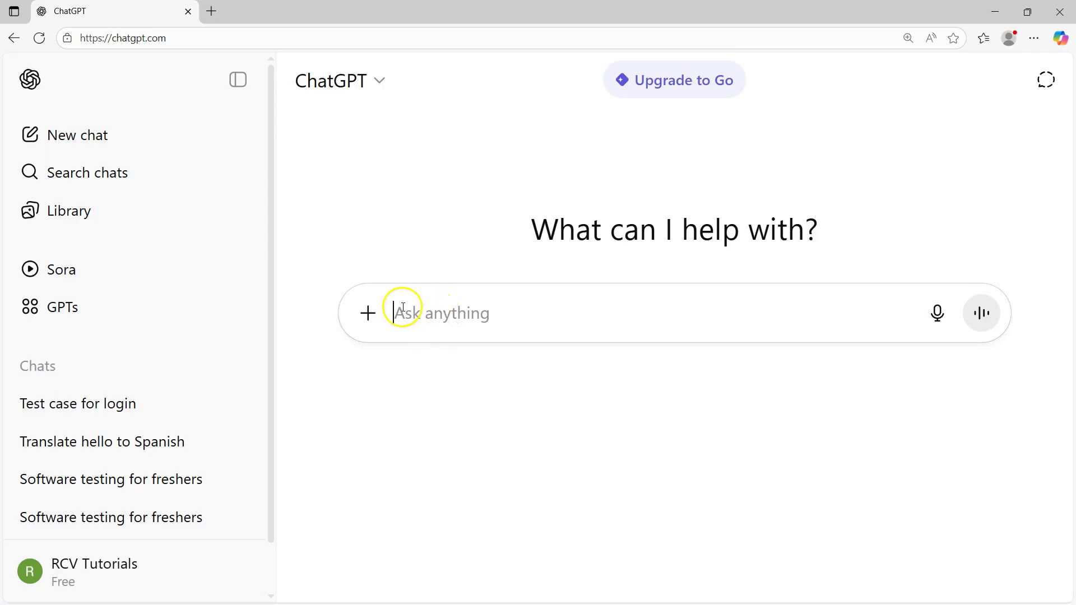
- Type the prompt: 20 test cases executed, 5 failed, 2 skipped, rest passed. Lets think step by step
left_click(423, 314)
type("20 ")
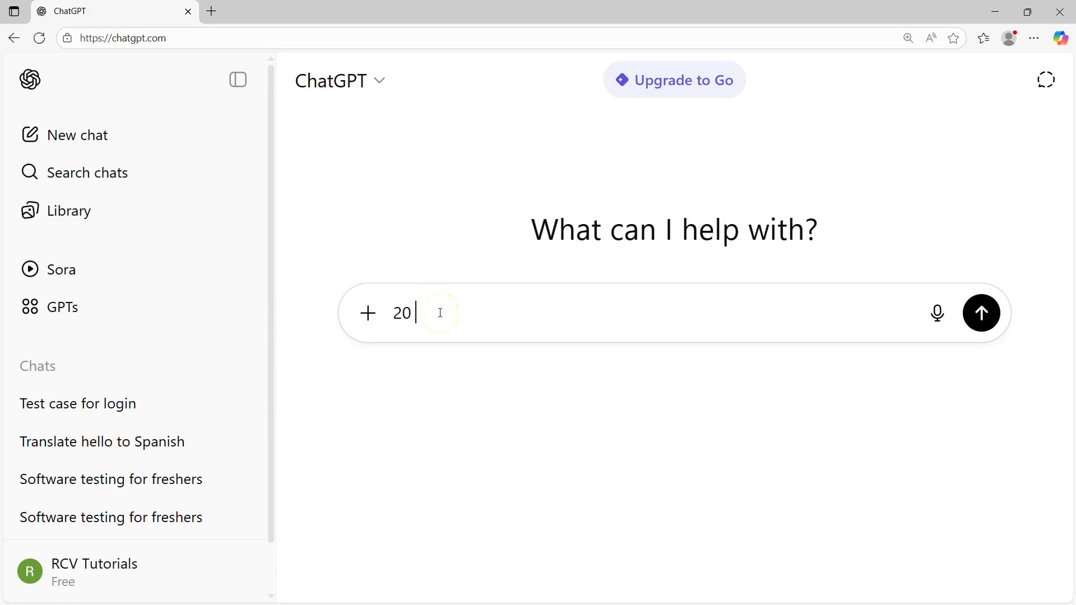
type("test cases are")
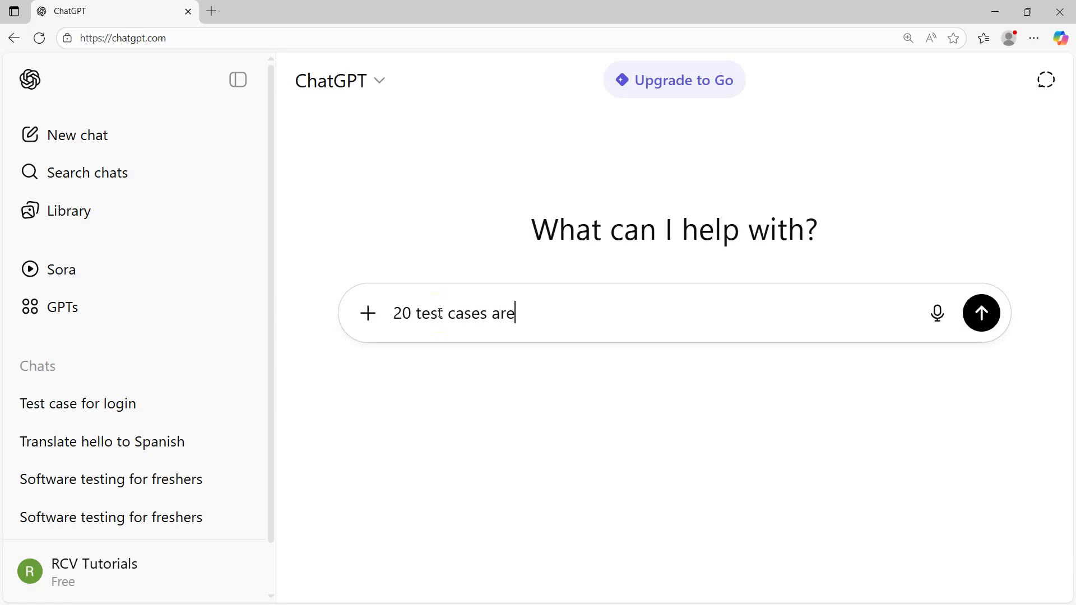
type(" executedo")
key("BackSpace")
type(",")
key("BackSpace")
type(". 5 got ")
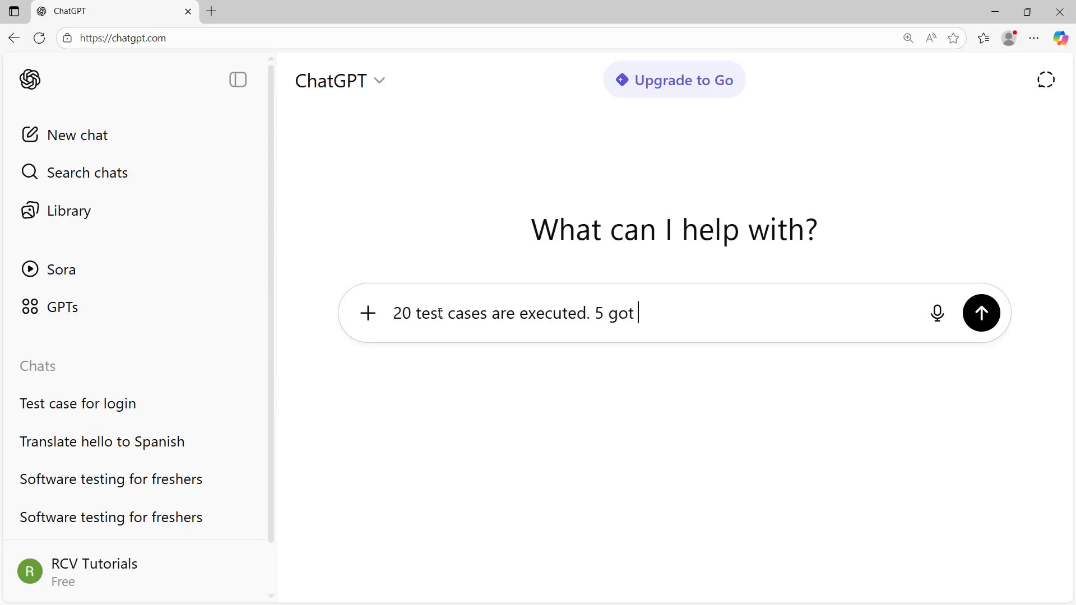
type("failed. 2 are s")
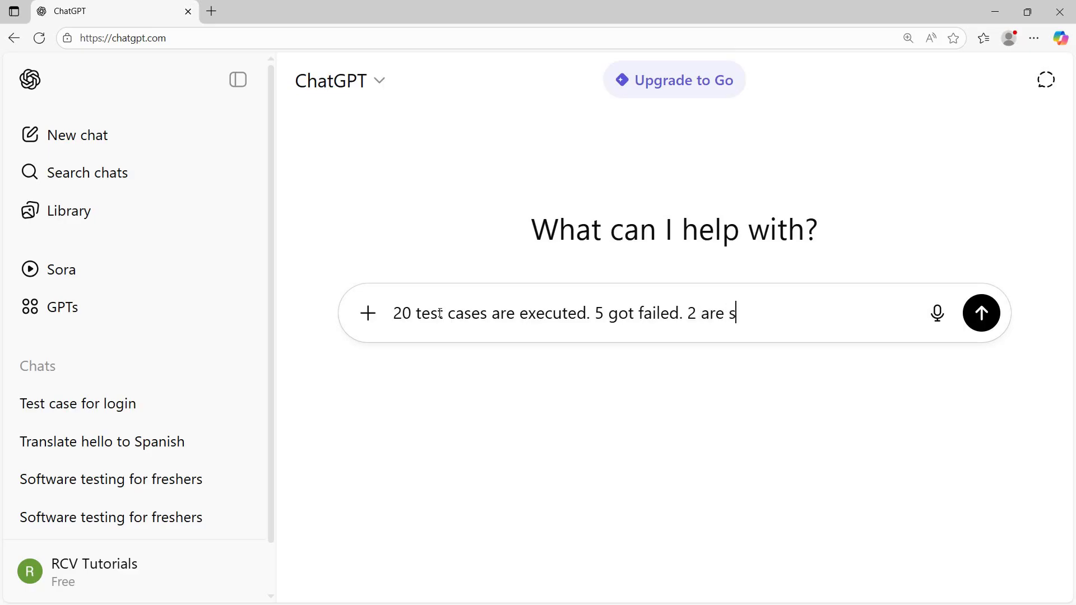
type("kipped due to ")
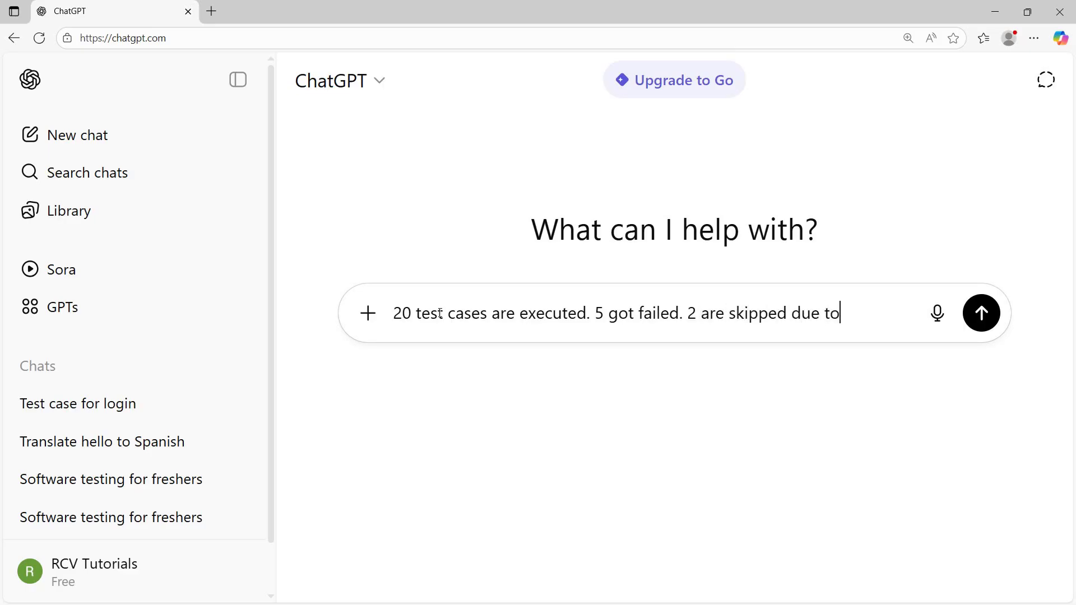
type("external dep")
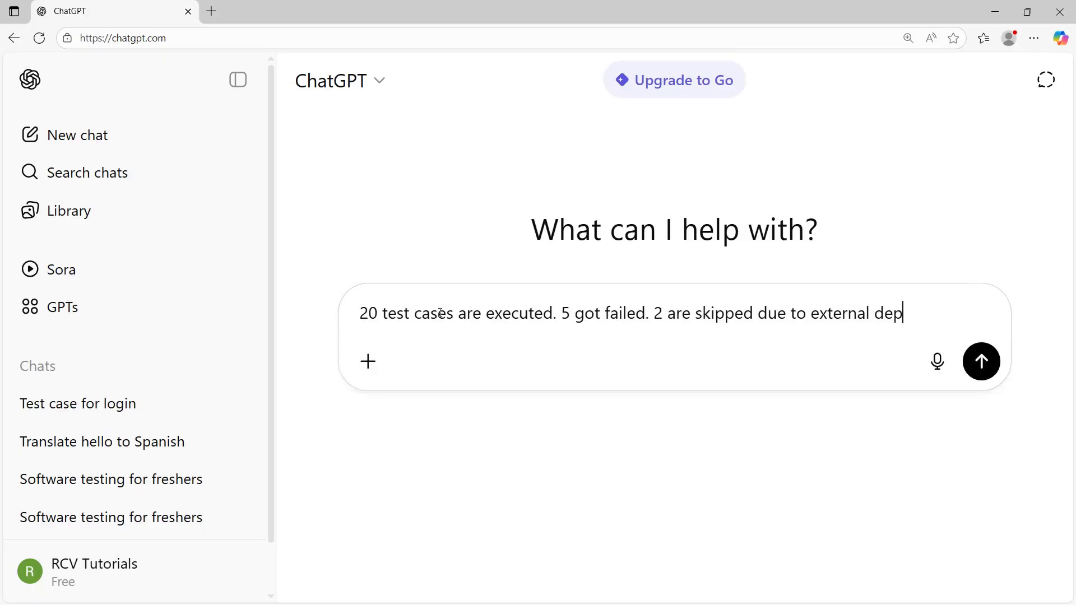
type("endency and ")
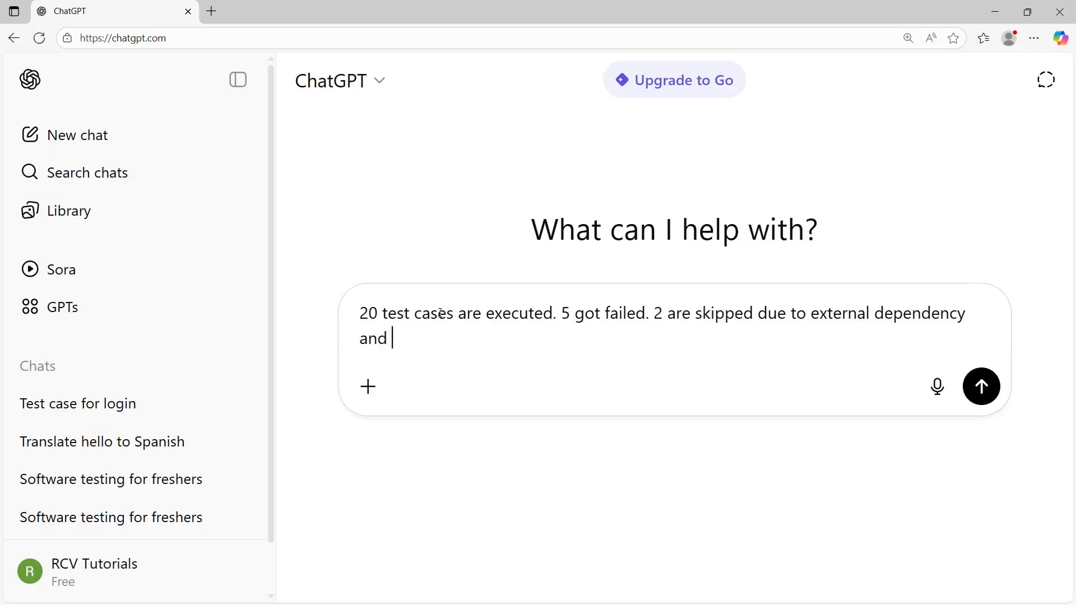
type("rest are passed")
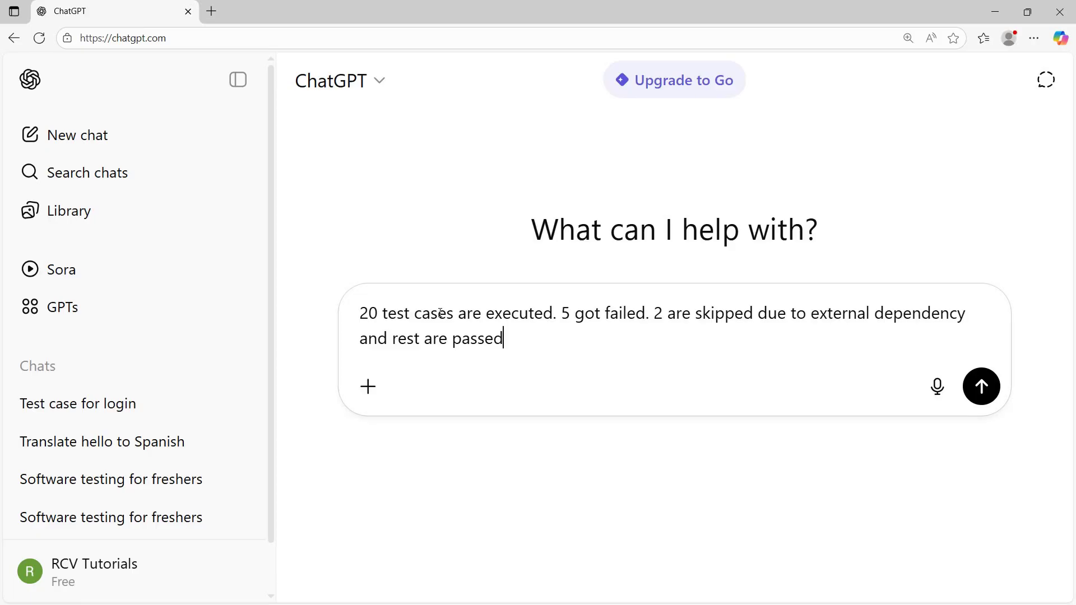
type(". Lets think ")
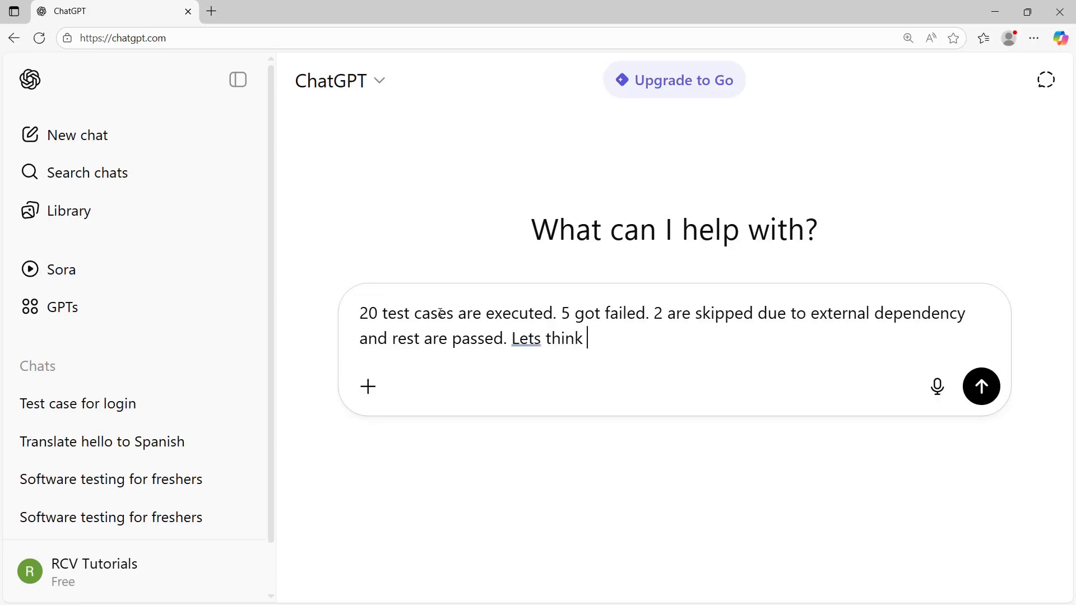
type("step by step")
- Correct 'Lets' to 'Let's' and end the prompt with a period, leaving it unsent
left_click(534, 339)
type("'")
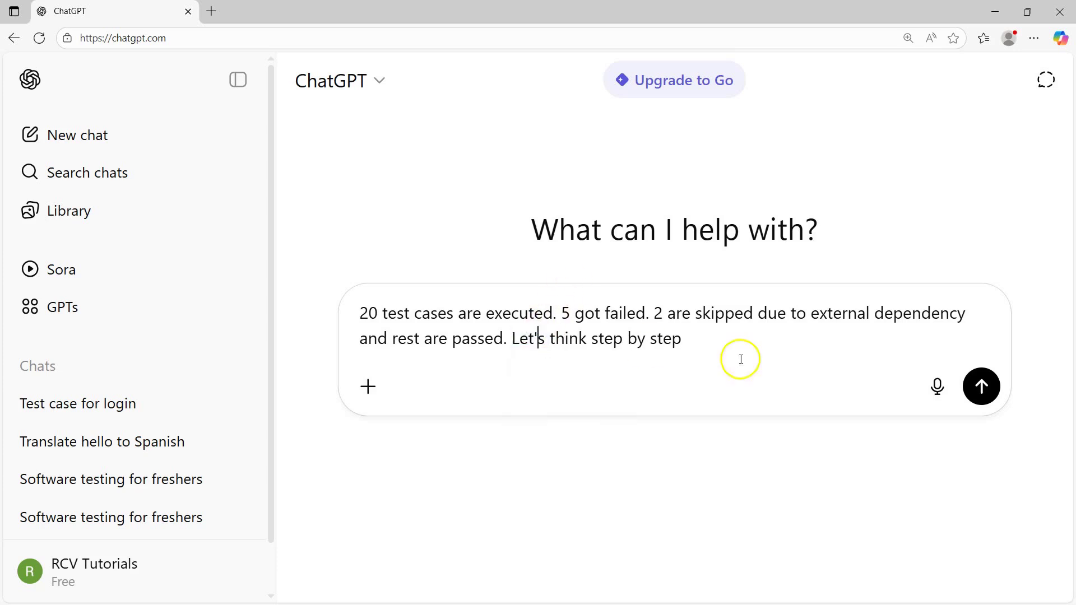
left_click(711, 339)
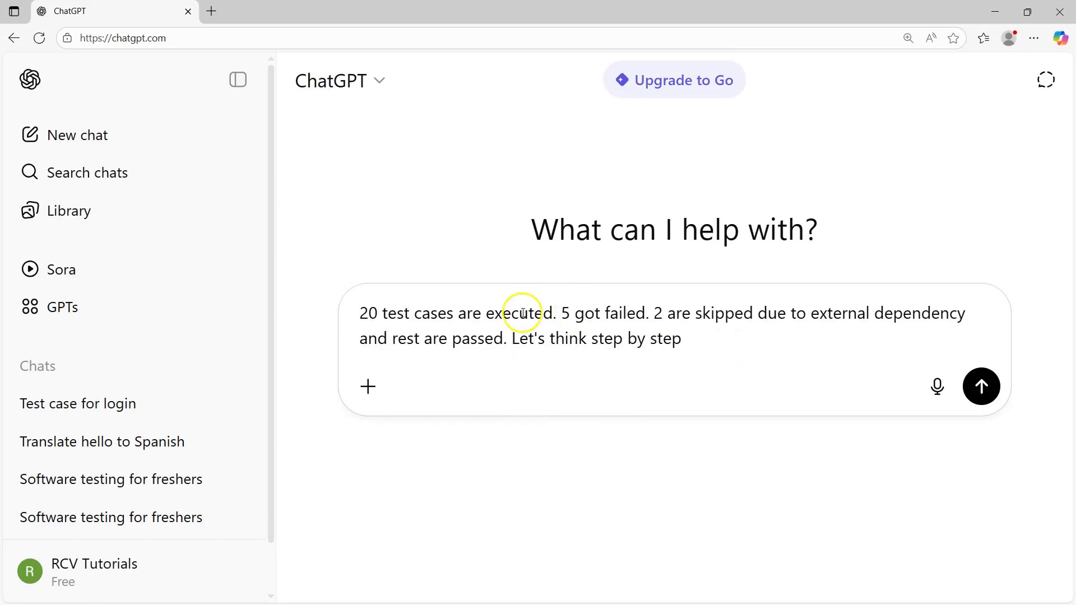
left_click_drag(512, 339, 689, 339)
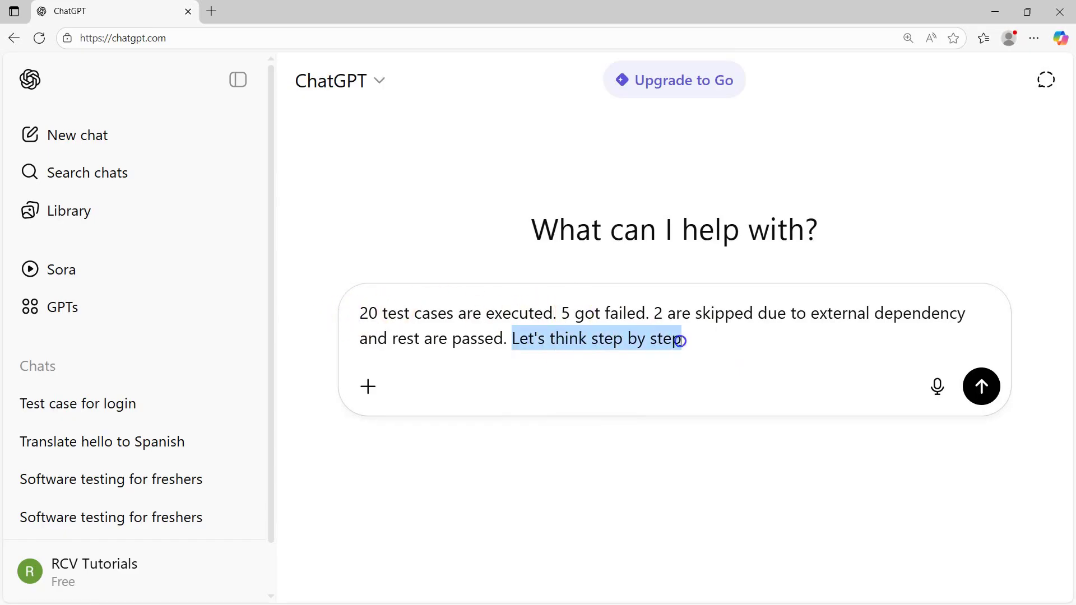
left_click(635, 338)
left_click_drag(591, 338, 689, 338)
left_click(689, 337)
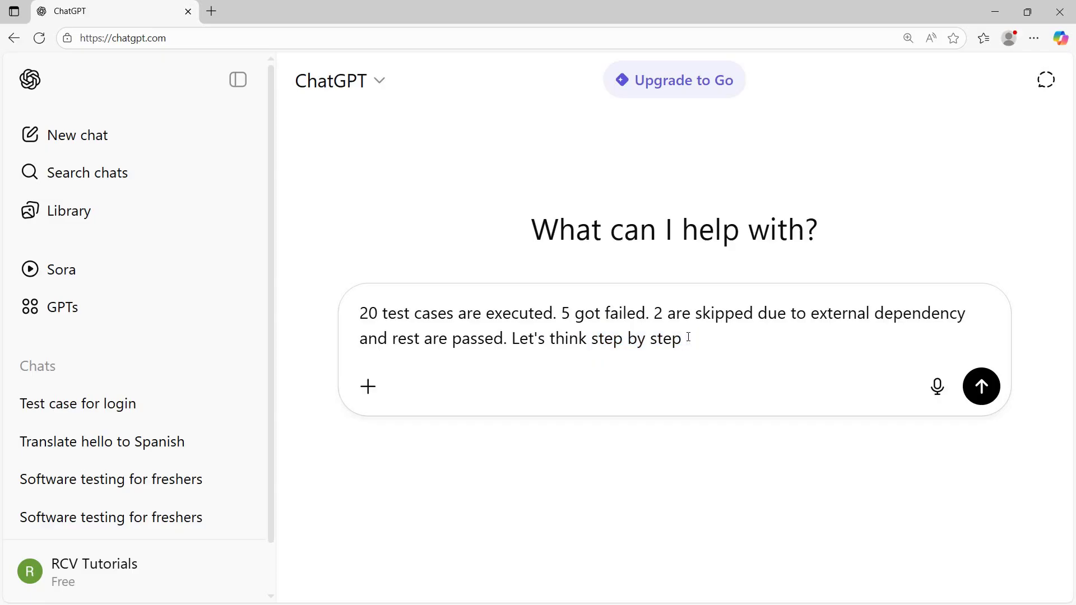
type(".")
left_click_drag(361, 314, 688, 351)
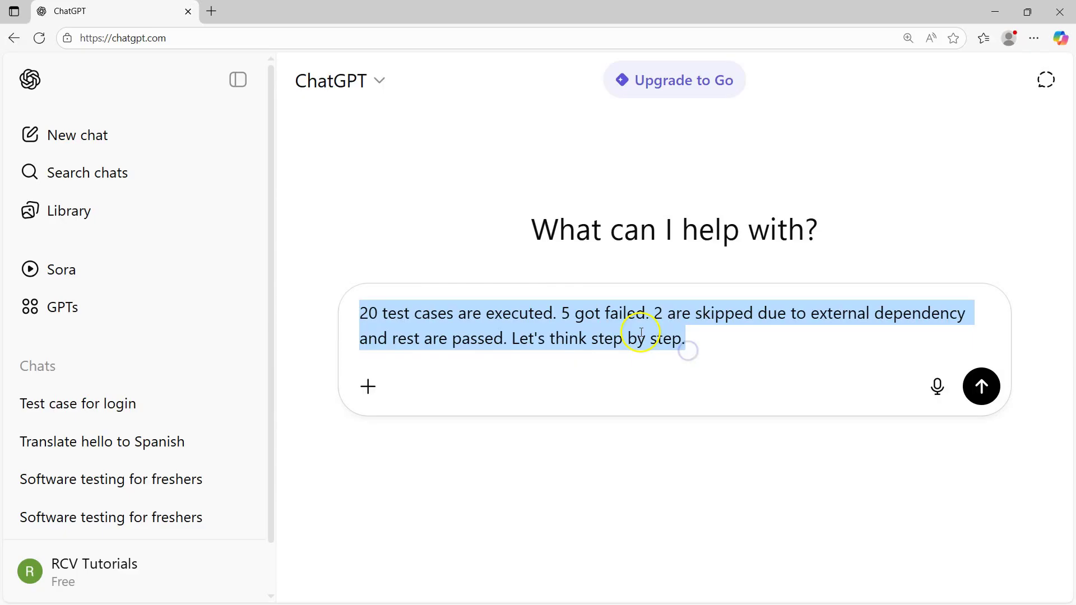
left_click(555, 335)
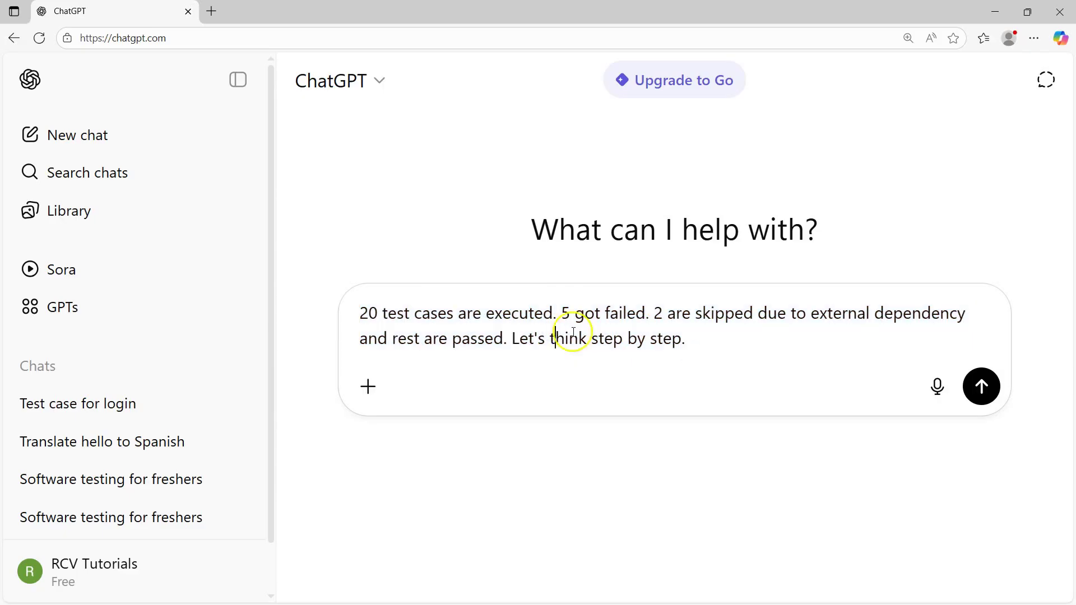
left_click(986, 389)
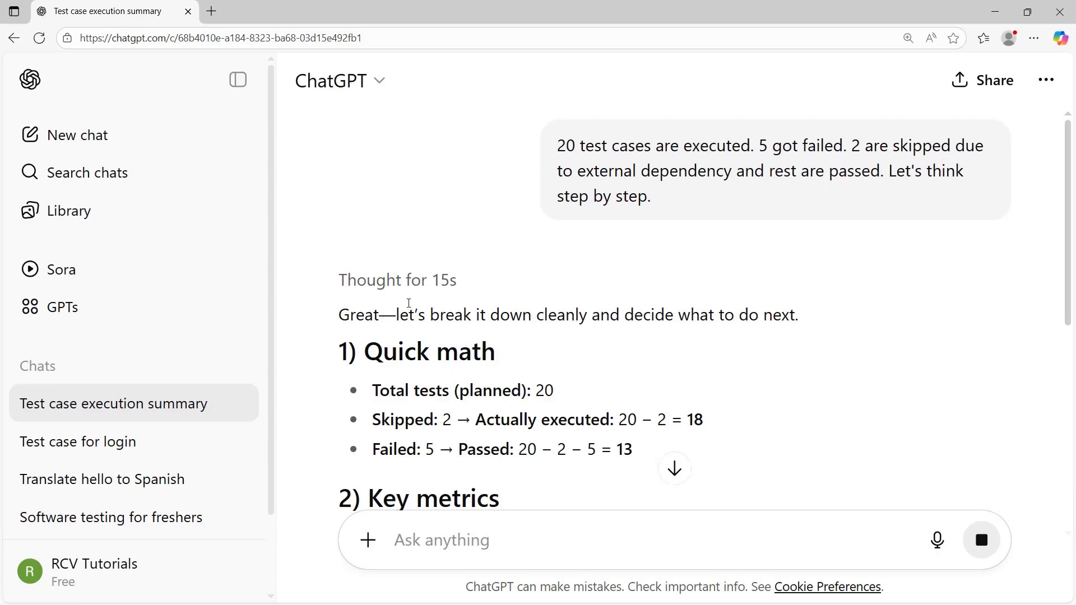
scroll(409, 303, "down", 1)
left_click(335, 254)
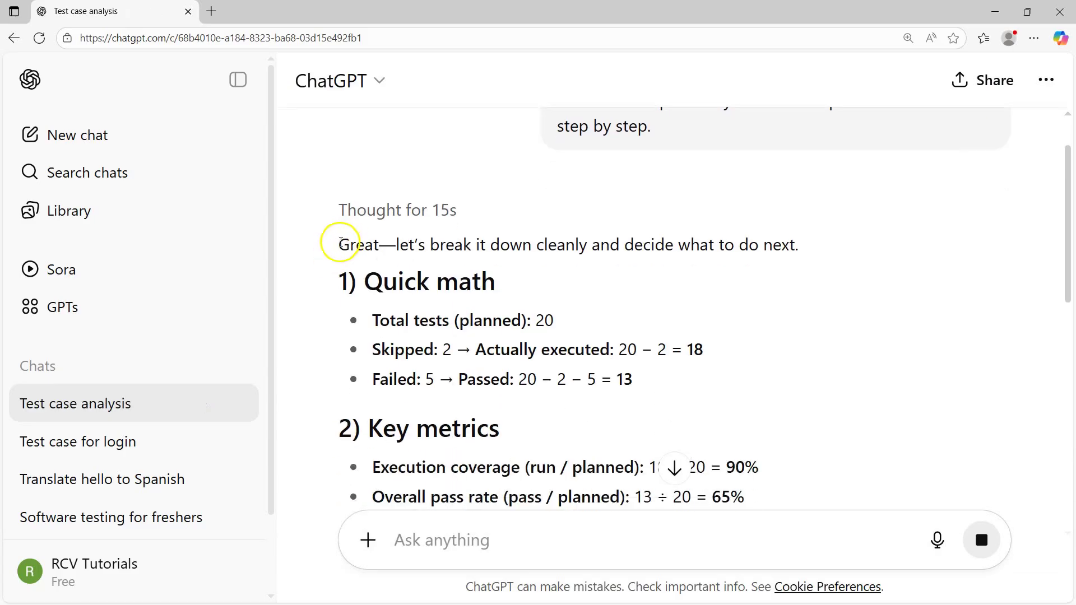
left_click_drag(338, 246, 795, 250)
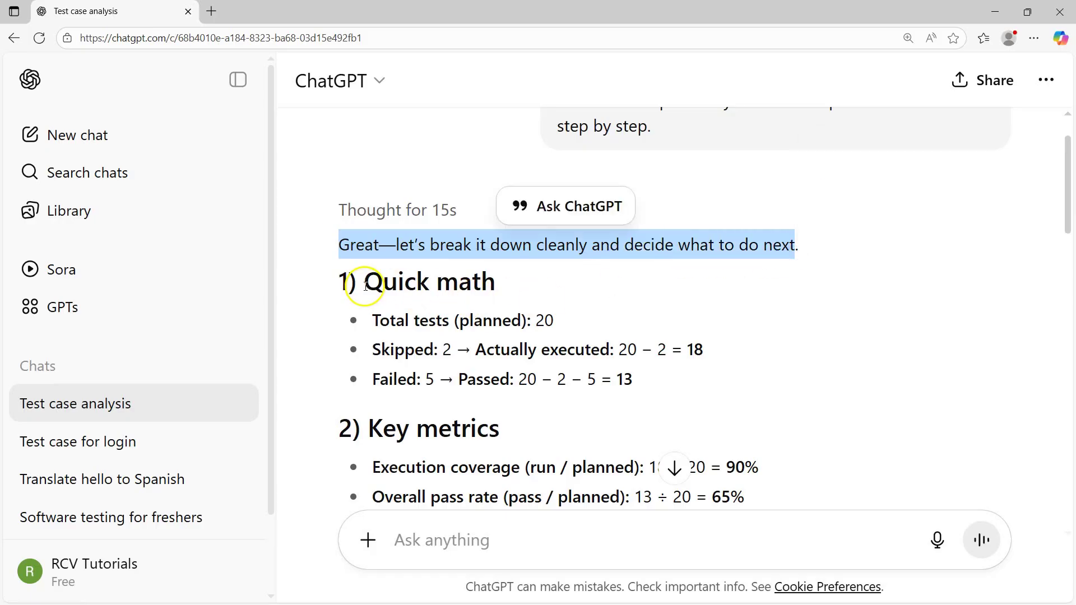
left_click_drag(371, 321, 554, 320)
left_click_drag(476, 349, 617, 352)
left_click(427, 352)
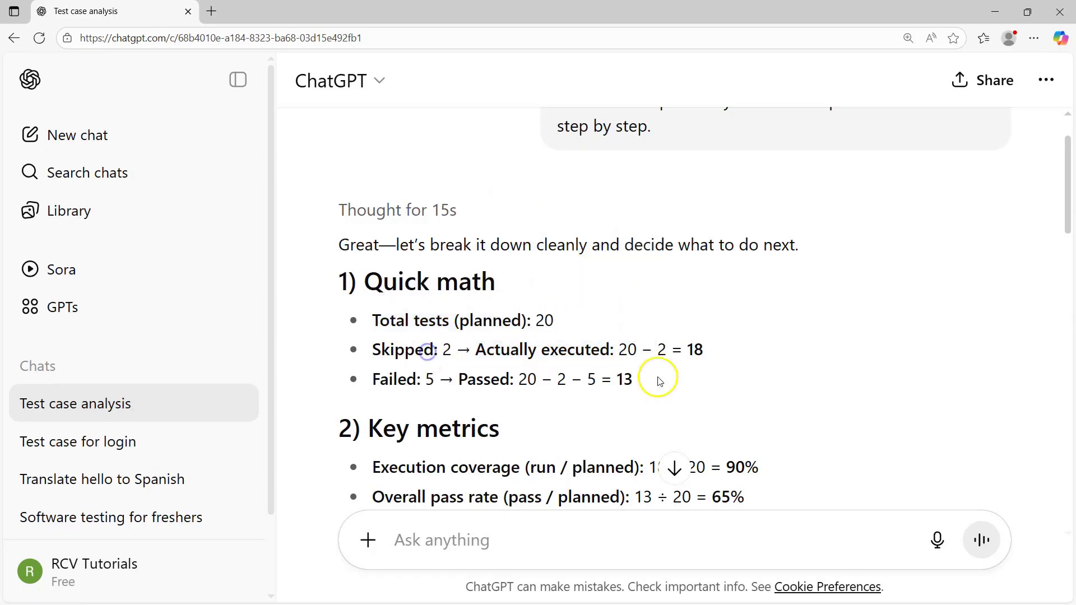
scroll(889, 262, "up", 1)
scroll(705, 382, "down", 2)
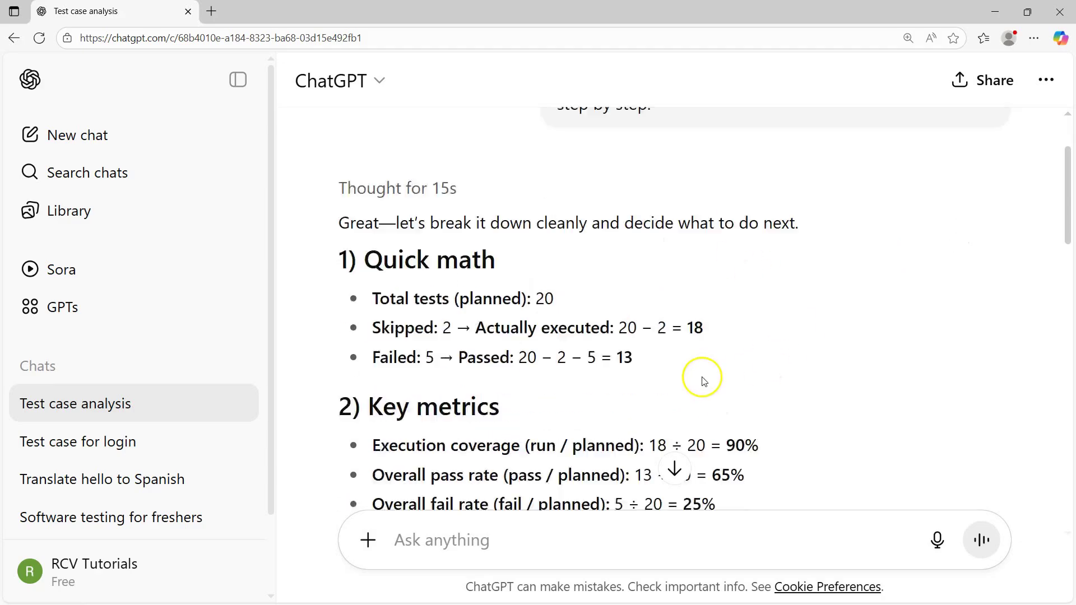
scroll(705, 382, "down", 2)
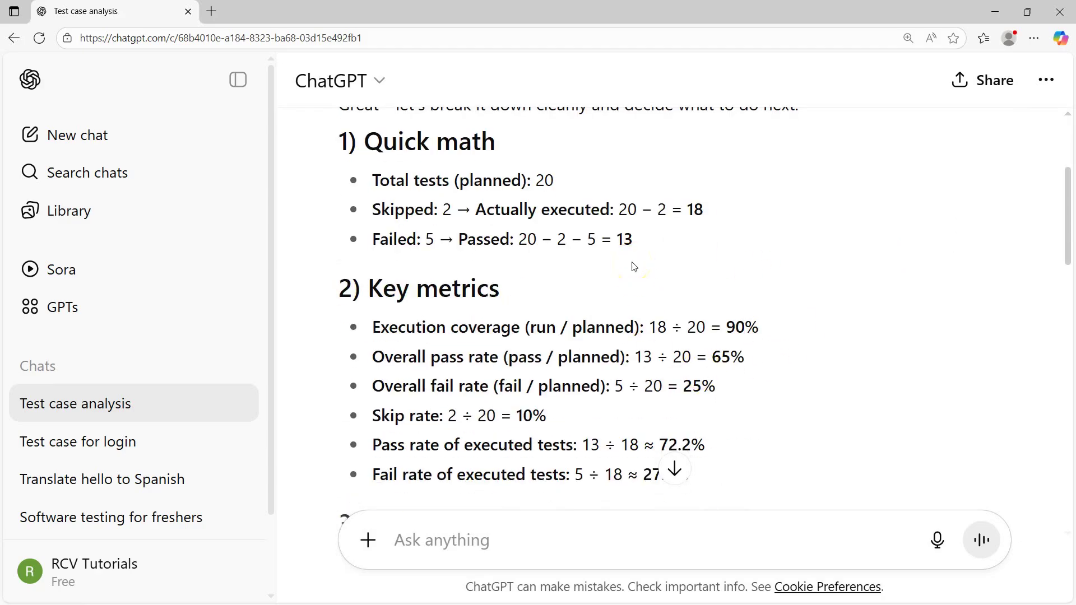
left_click_drag(619, 209, 665, 208)
double_click(695, 209)
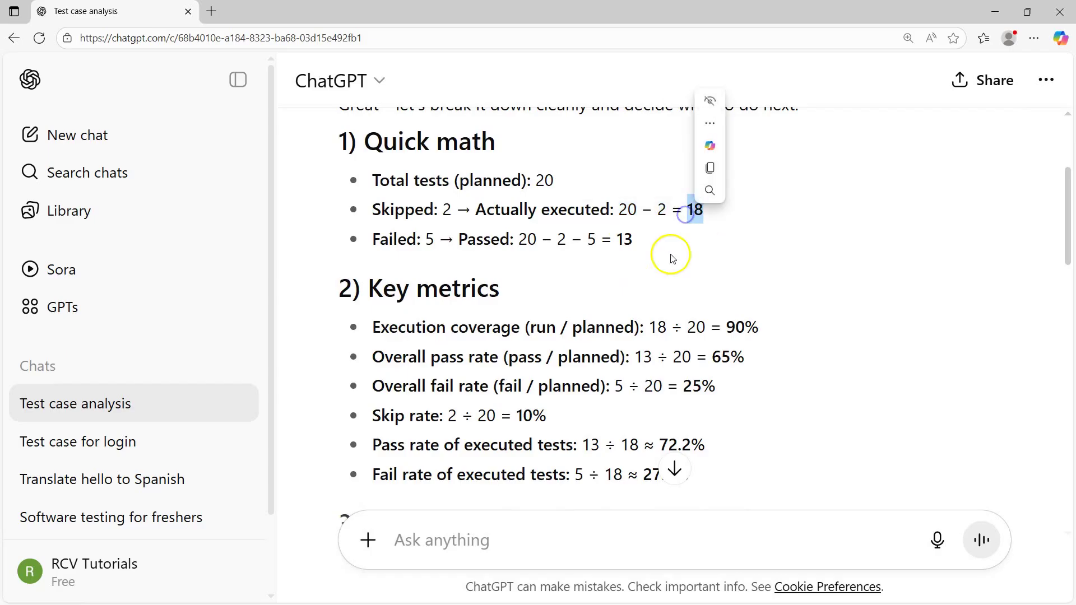
left_click_drag(476, 210, 666, 213)
left_click_drag(380, 240, 453, 238)
double_click(482, 239)
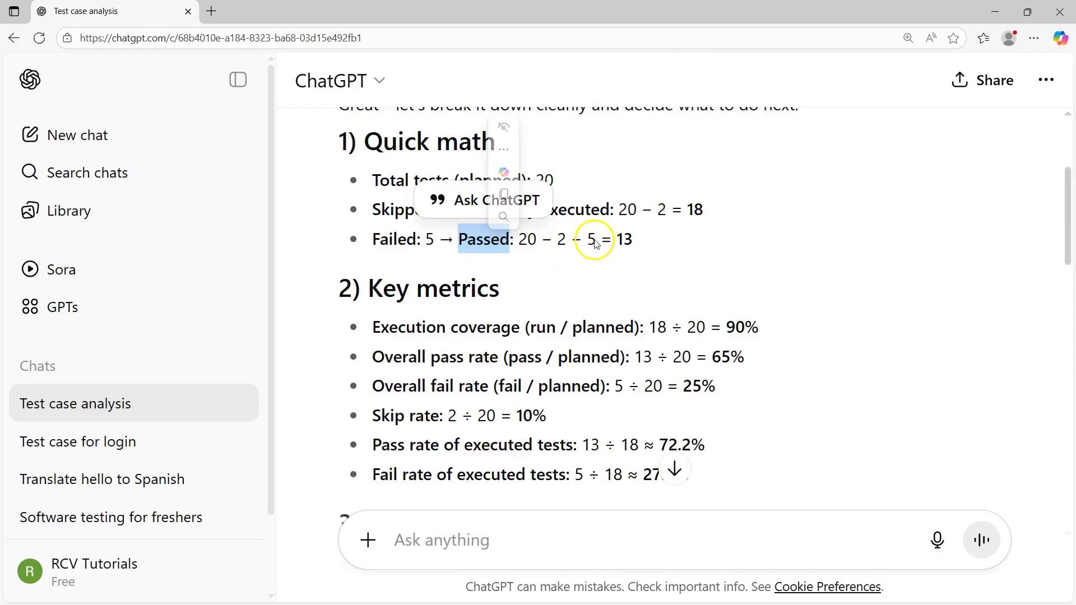
left_click_drag(637, 241, 519, 240)
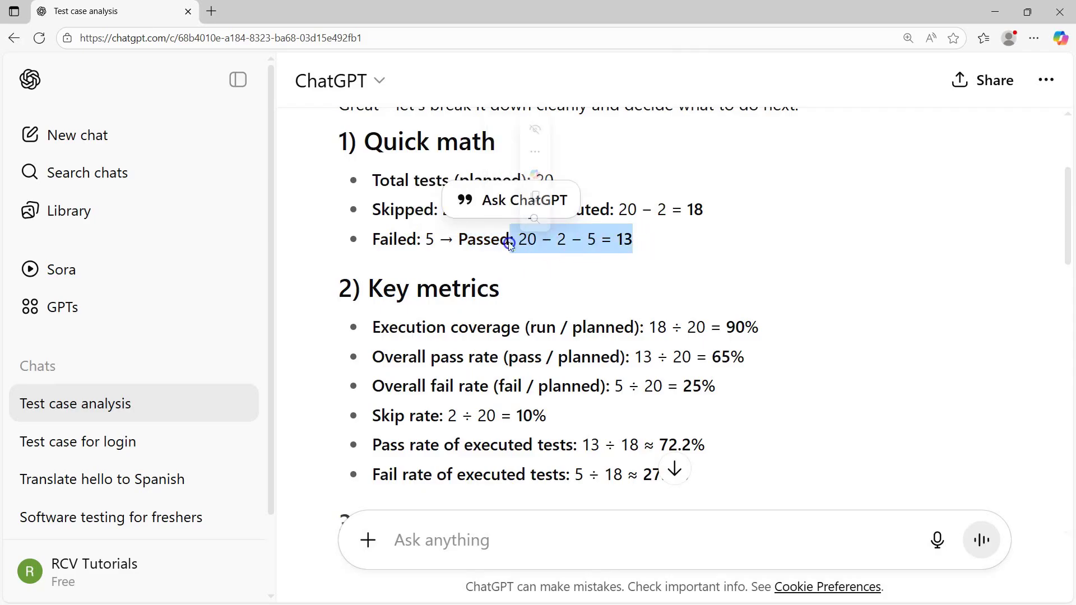
left_click(598, 260)
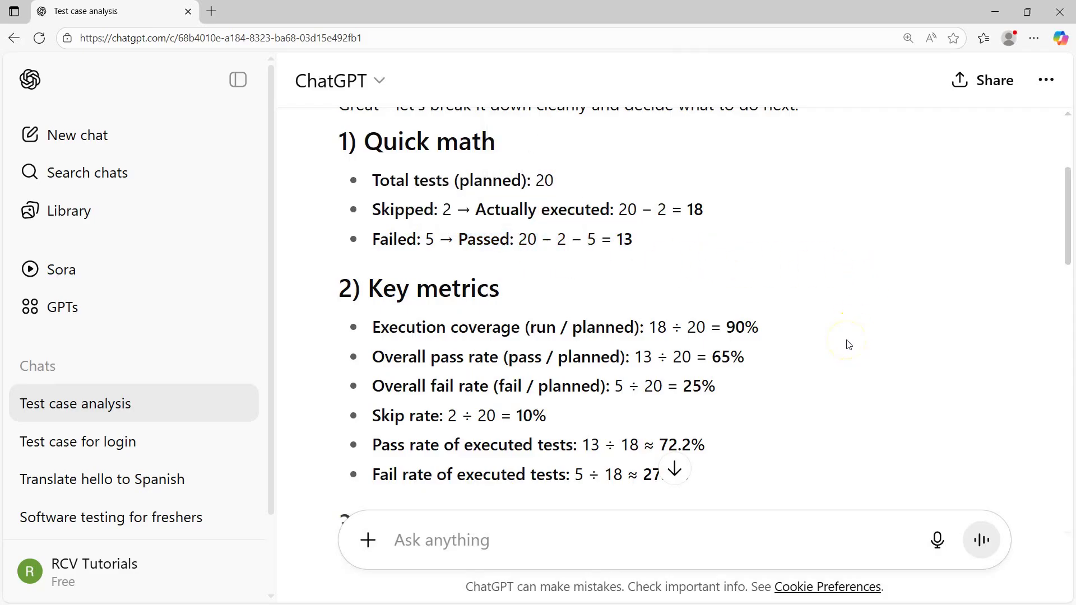
scroll(848, 344, "down", 1)
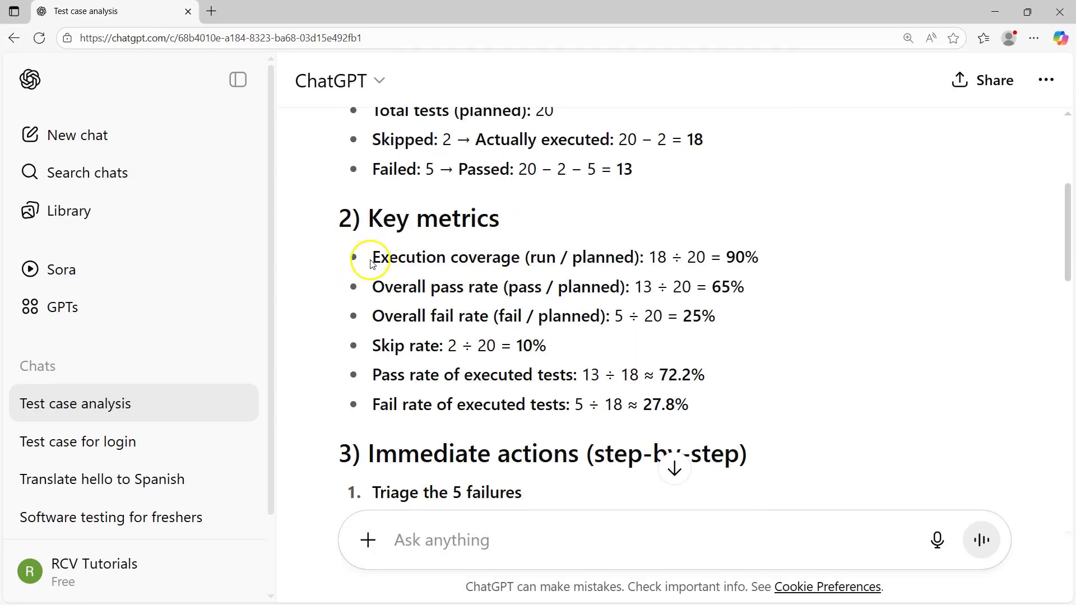
left_click_drag(372, 262, 698, 405)
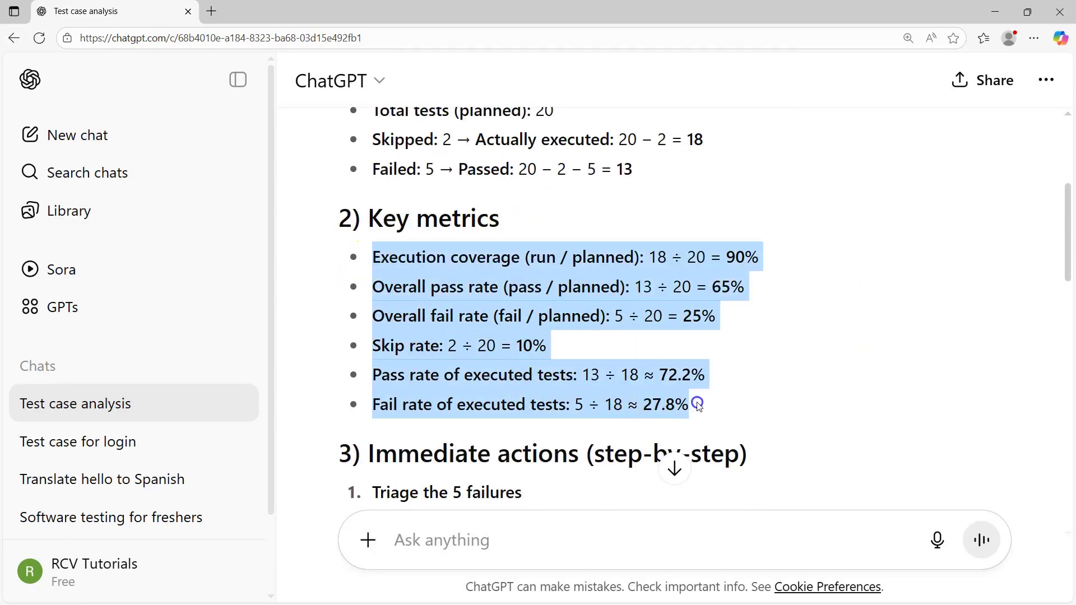
left_click(328, 266)
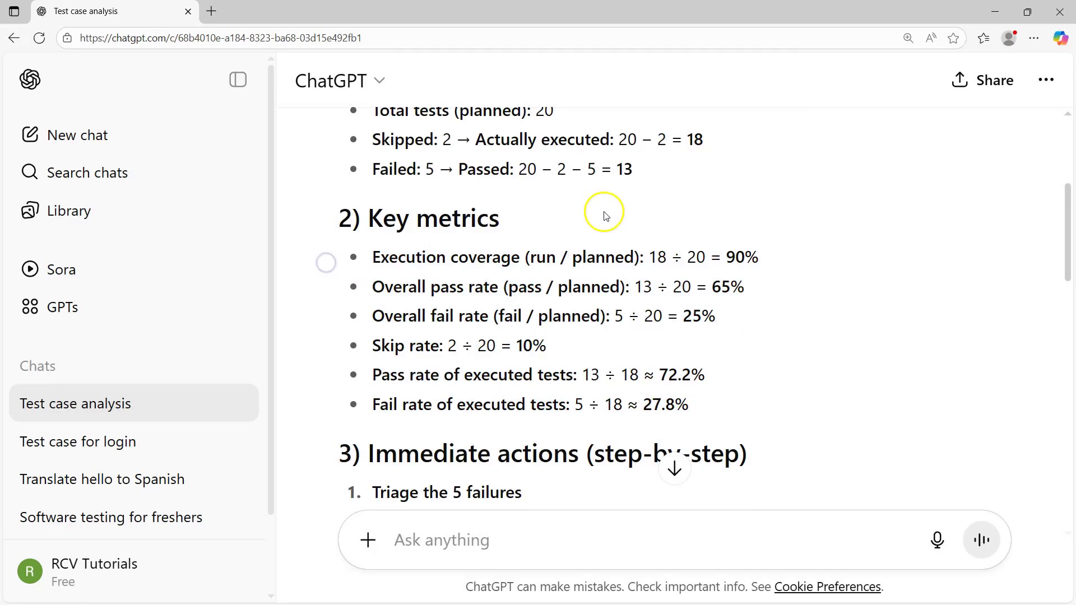
scroll(541, 212, "up", 2)
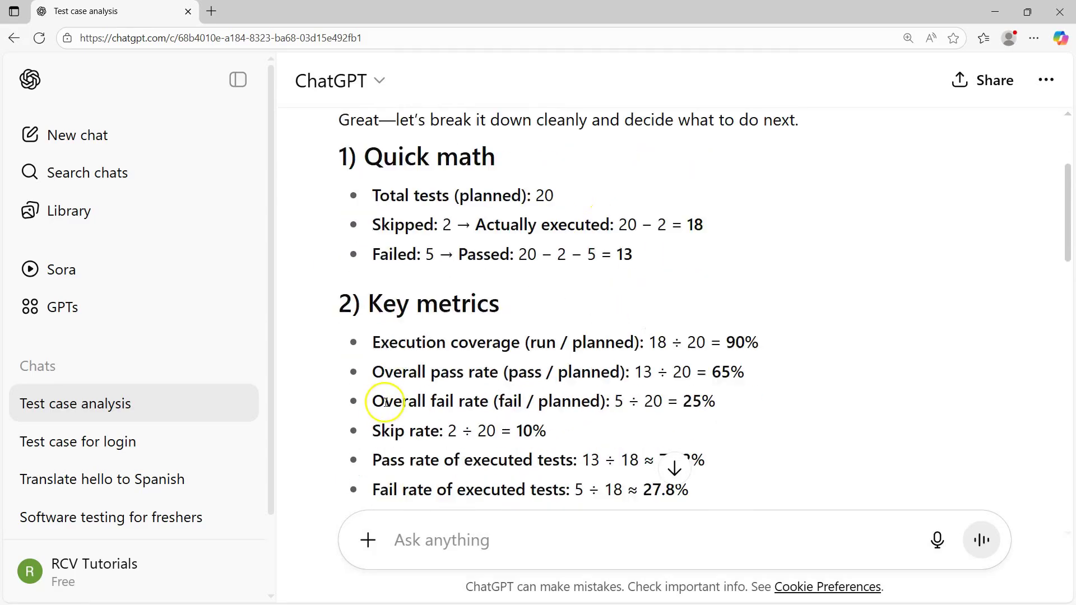
scroll(386, 402, "down", 1)
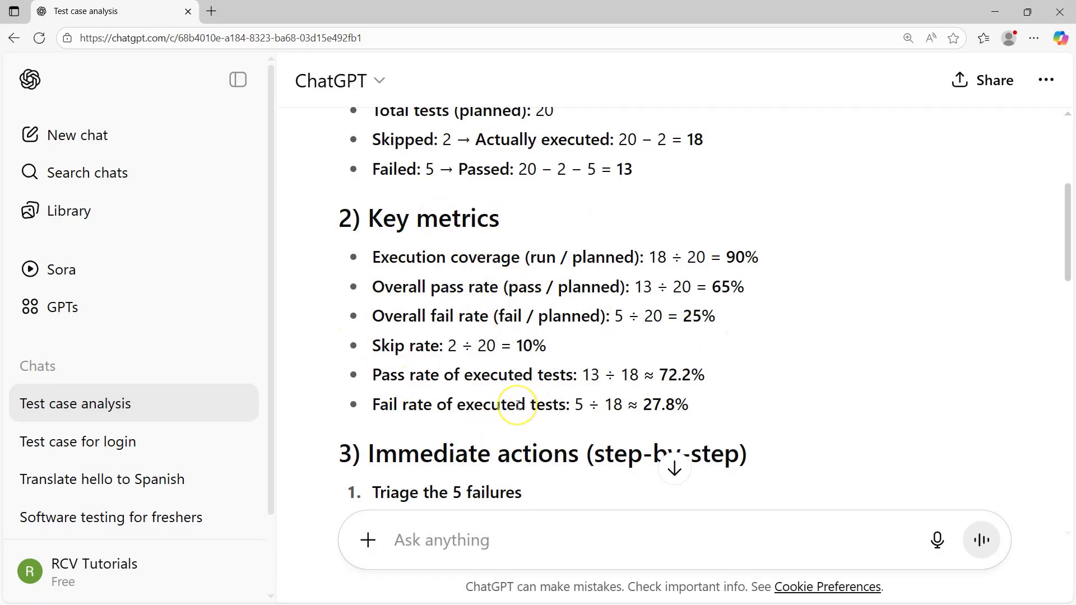
scroll(518, 405, "down", 3)
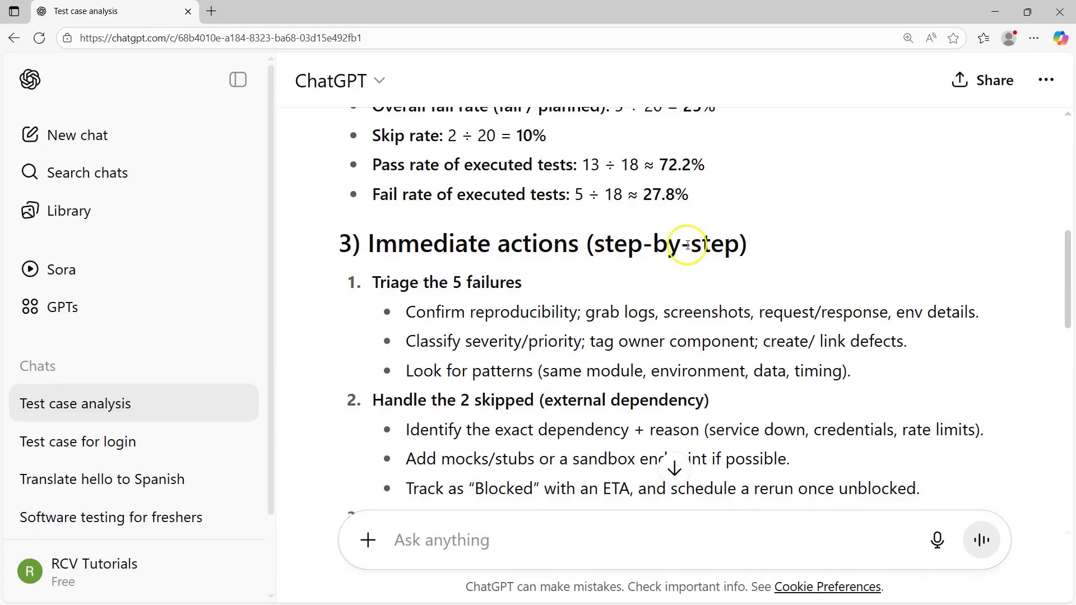
left_click_drag(370, 282, 533, 281)
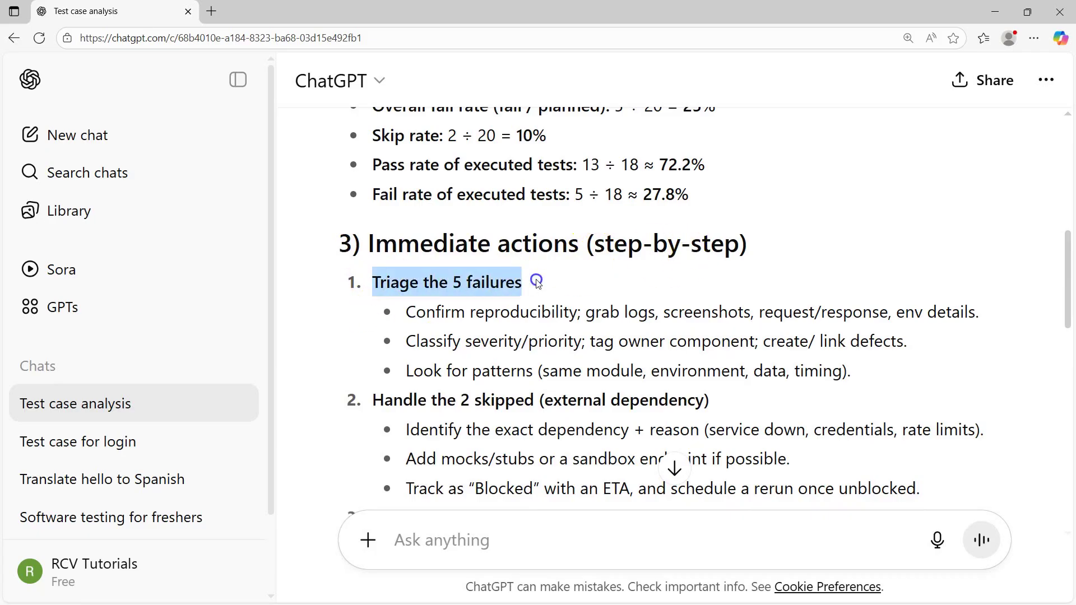
scroll(583, 364, "up", 1)
scroll(583, 363, "up", 6)
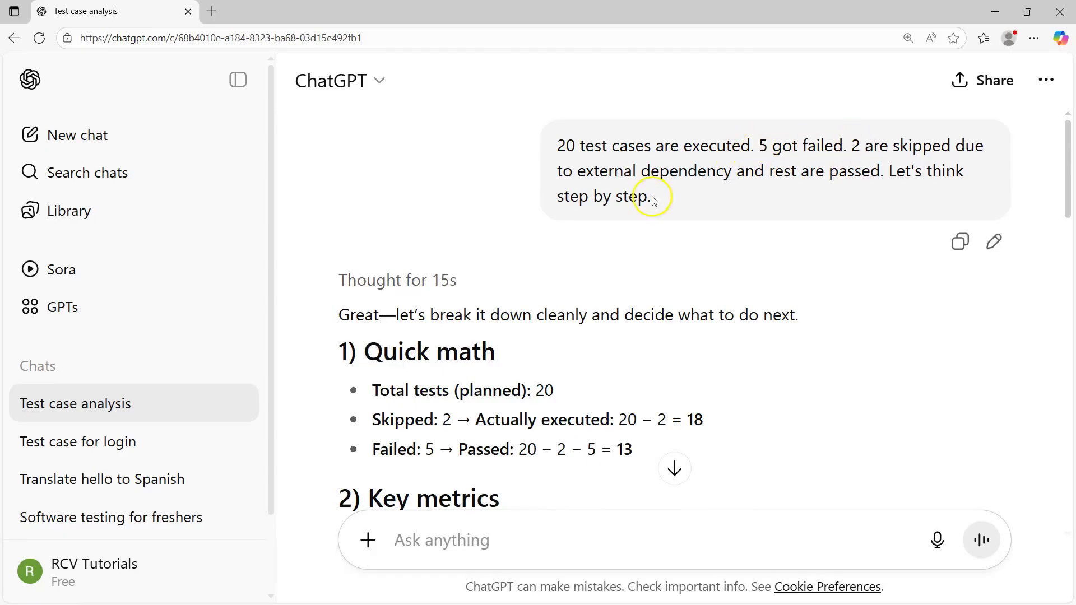
scroll(639, 192, "down", 6)
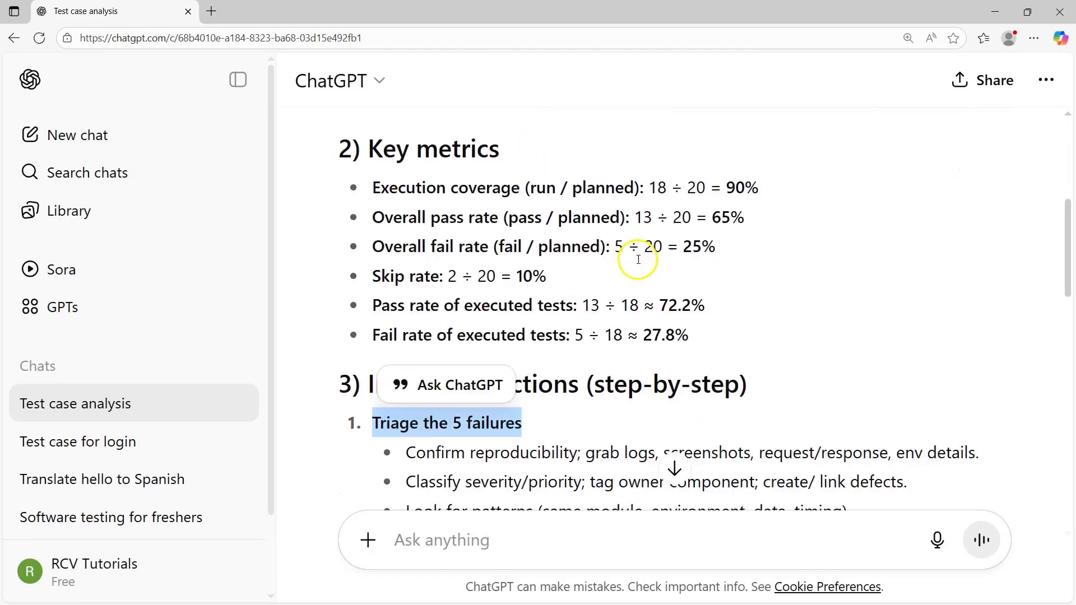
scroll(787, 139, "up", 6)
scroll(706, 288, "down", 10)
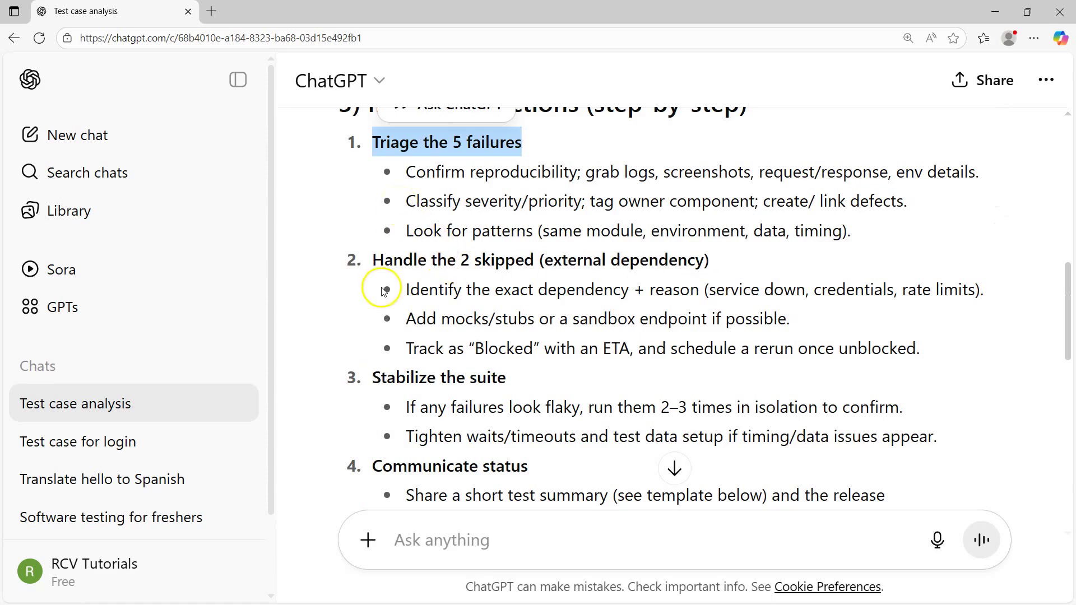
left_click_drag(373, 260, 742, 272)
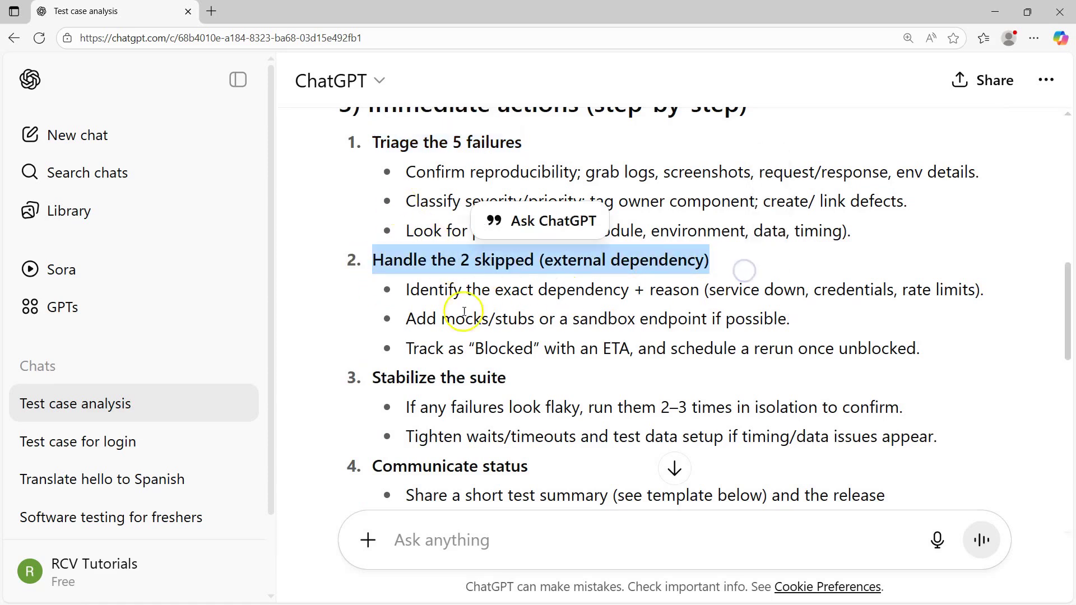
left_click_drag(405, 319, 786, 324)
scroll(415, 393, "down", 1)
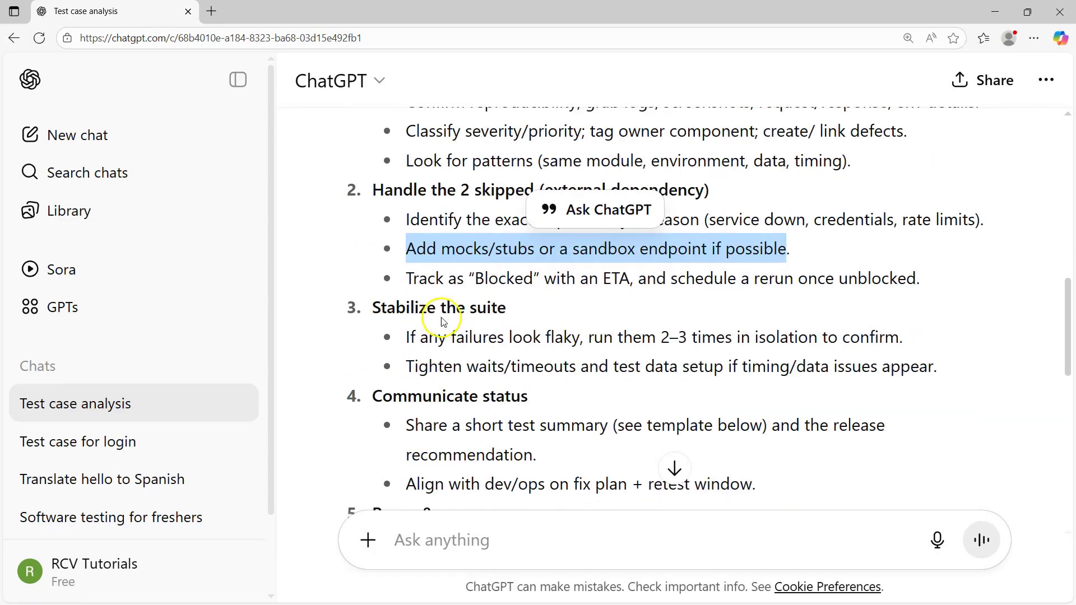
scroll(497, 409, "down", 3)
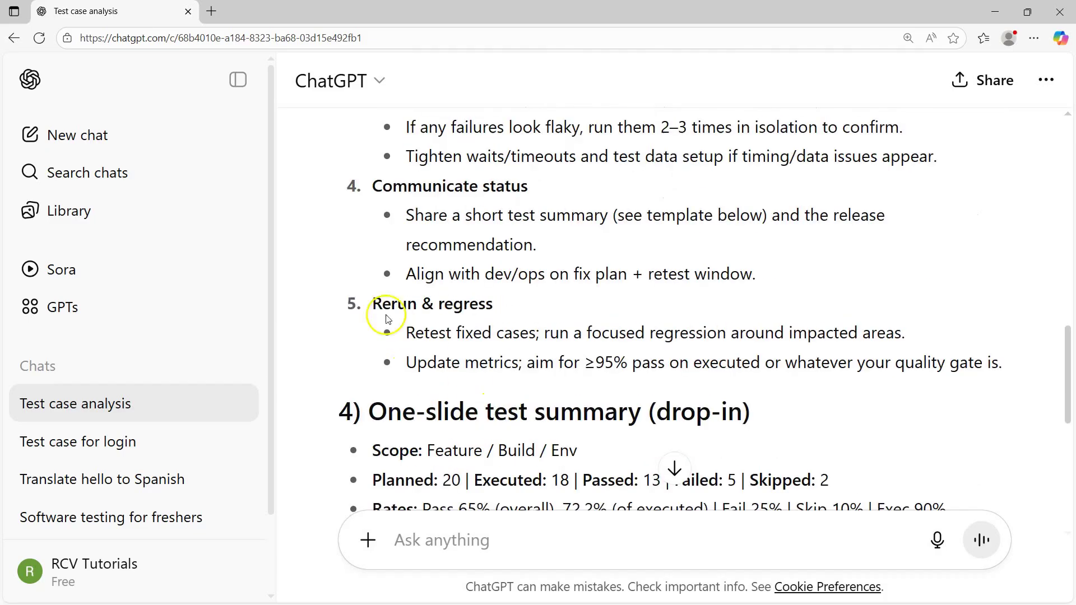
scroll(354, 271, "down", 2)
scroll(729, 280, "down", 2)
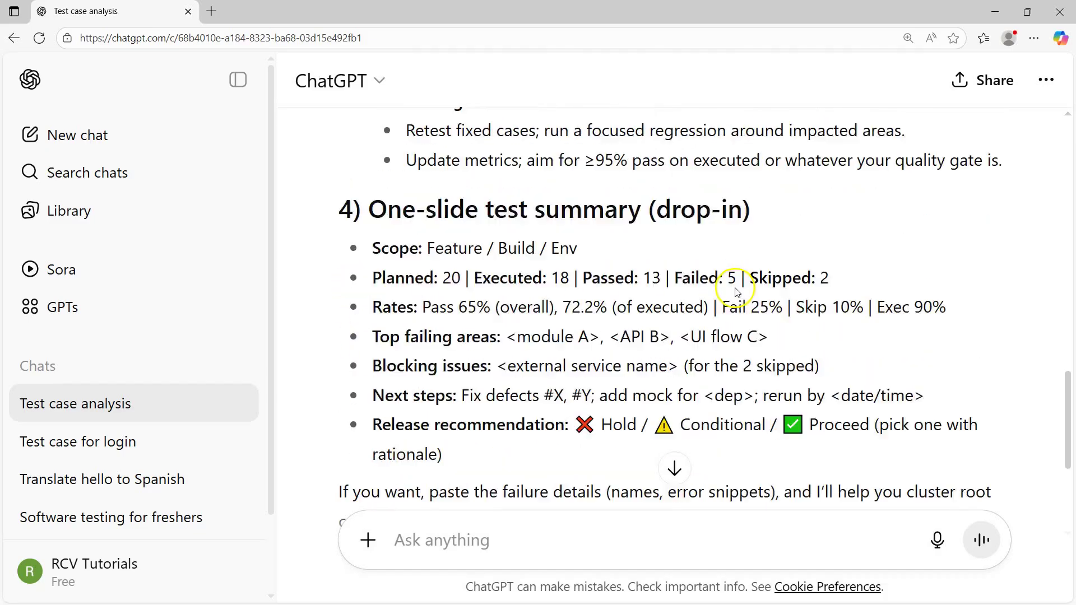
left_click_drag(373, 164, 445, 365)
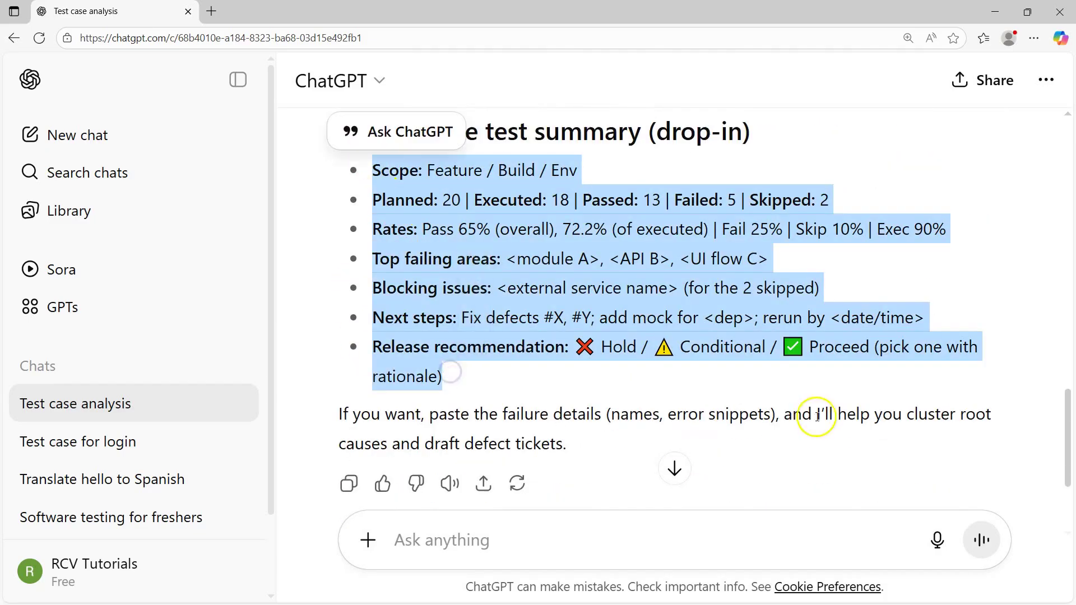
scroll(820, 413, "down", 1)
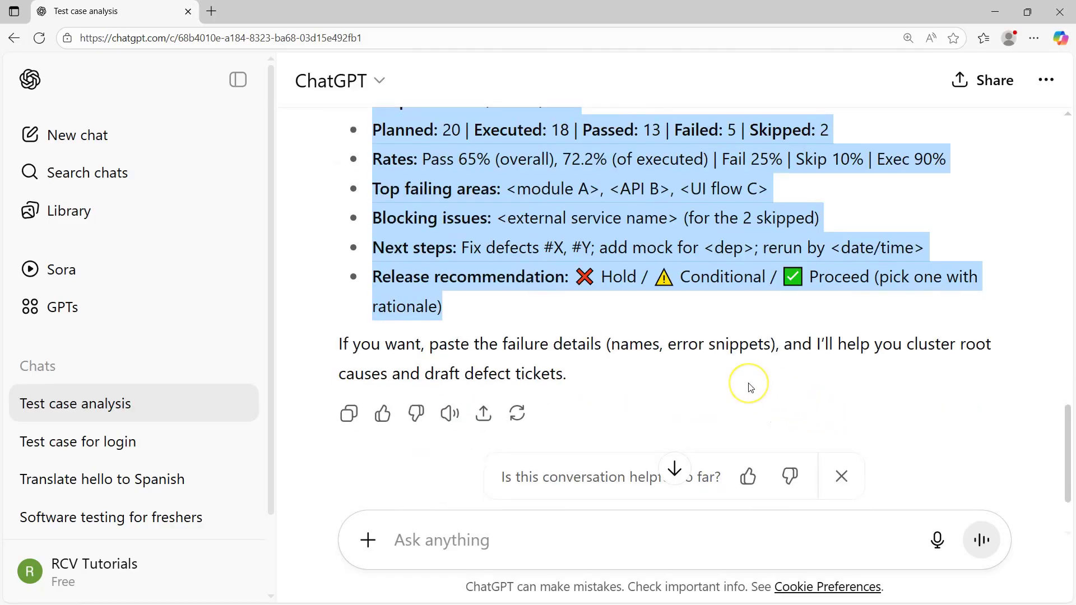
scroll(701, 379, "up", 2)
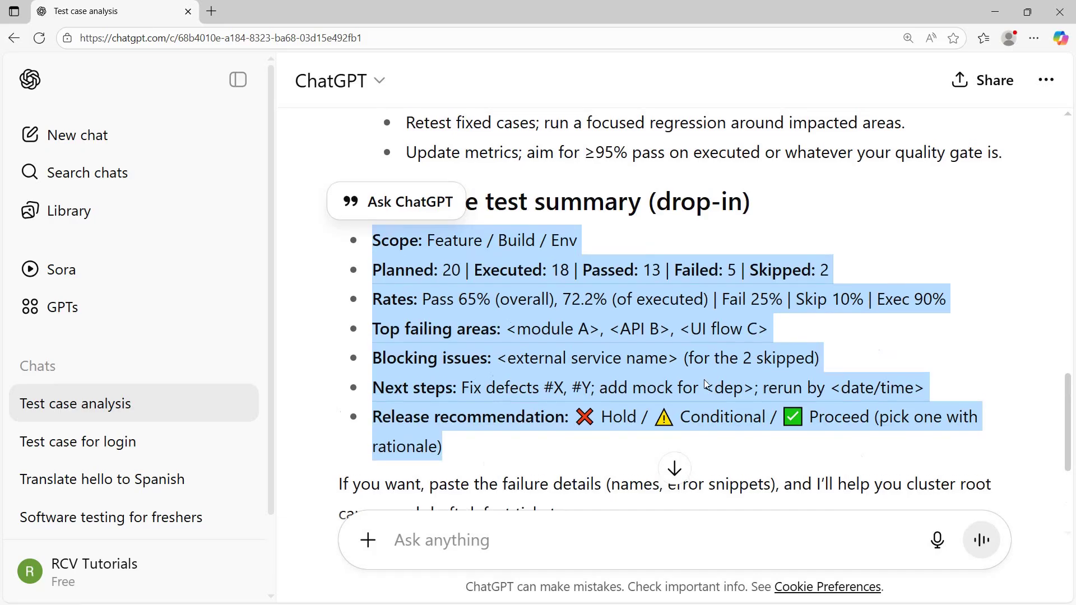
scroll(680, 329, "up", 5)
scroll(666, 349, "up", 8)
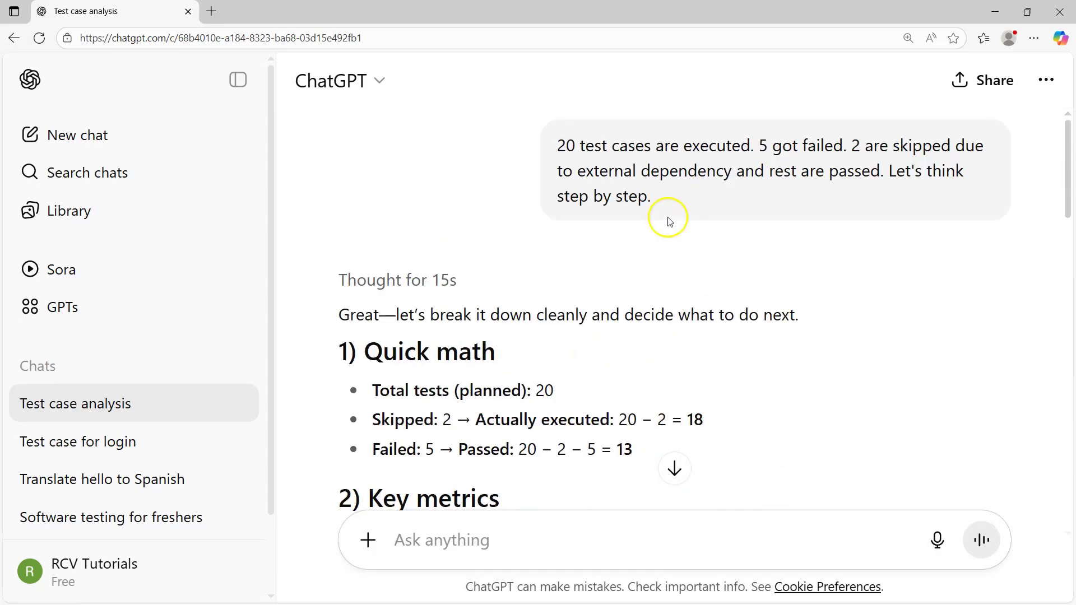
scroll(615, 345, "down", 5)
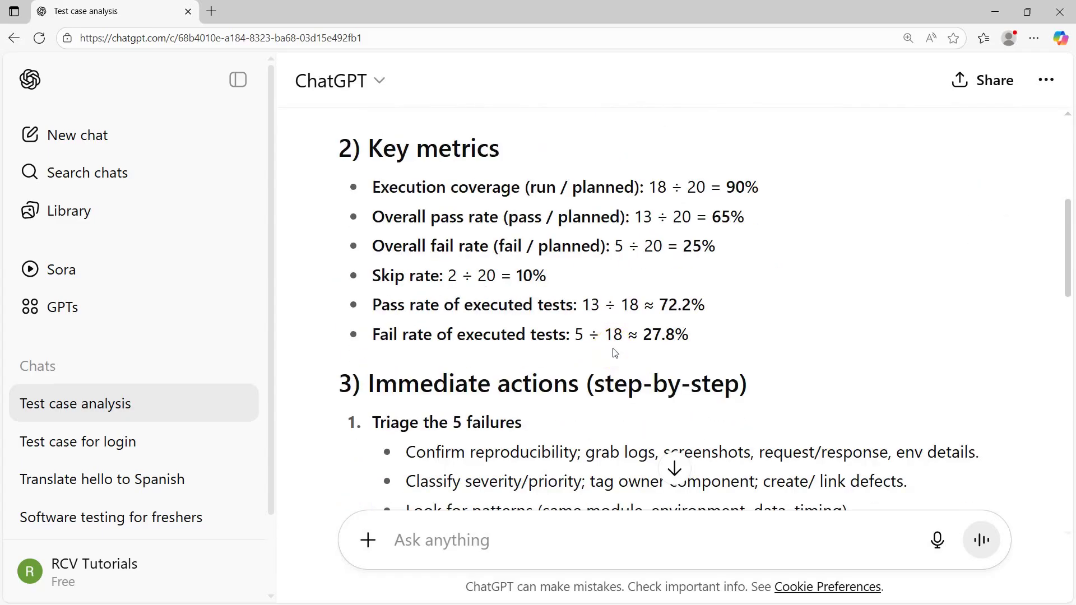
scroll(615, 353, "down", 5)
scroll(615, 353, "up", 6)
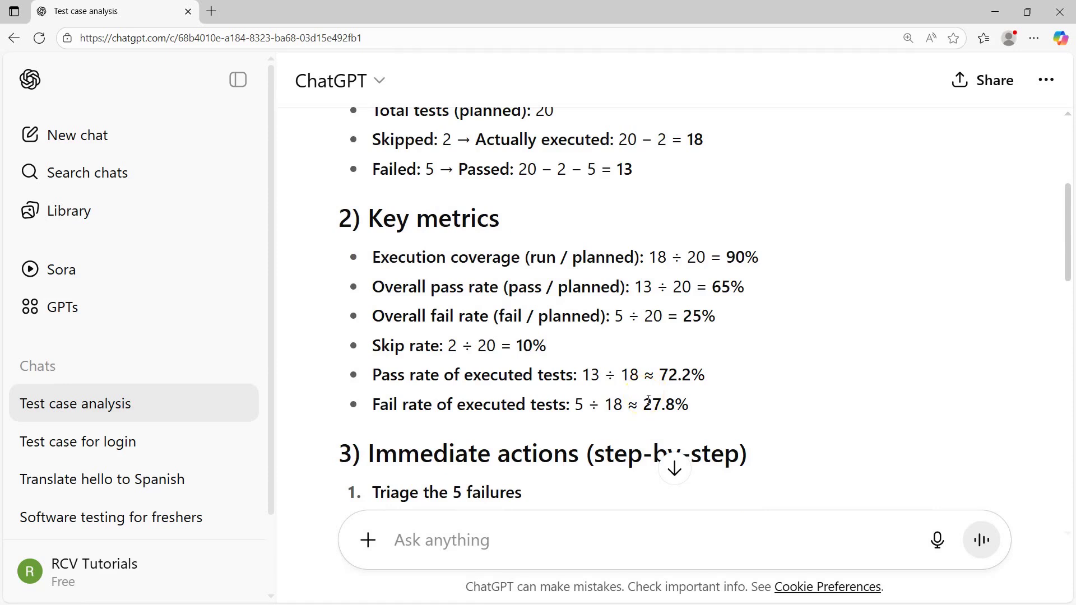
left_click_drag(700, 409, 370, 259)
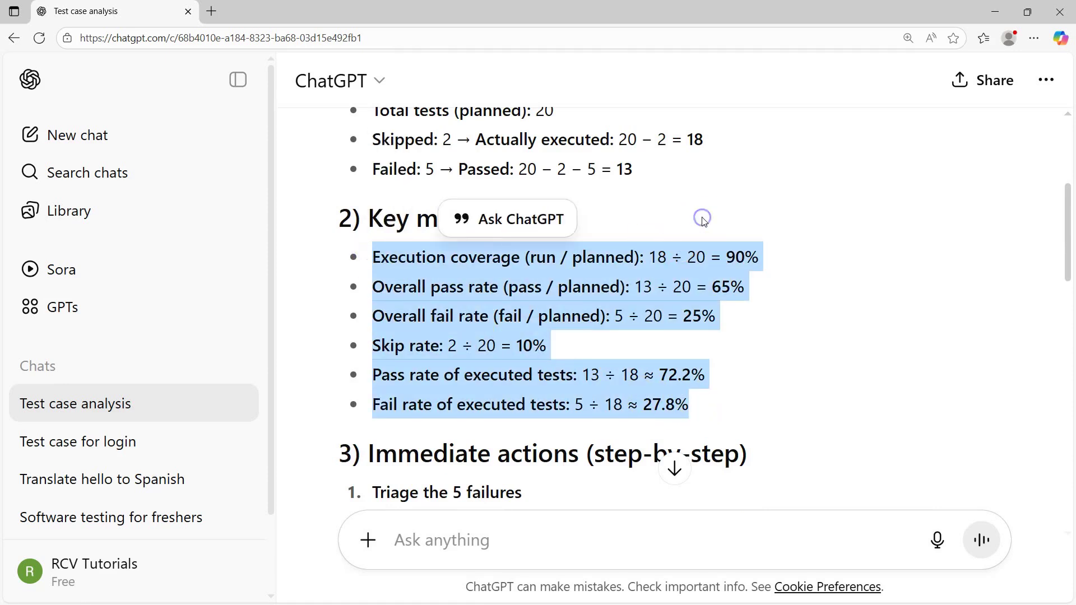
left_click(759, 312)
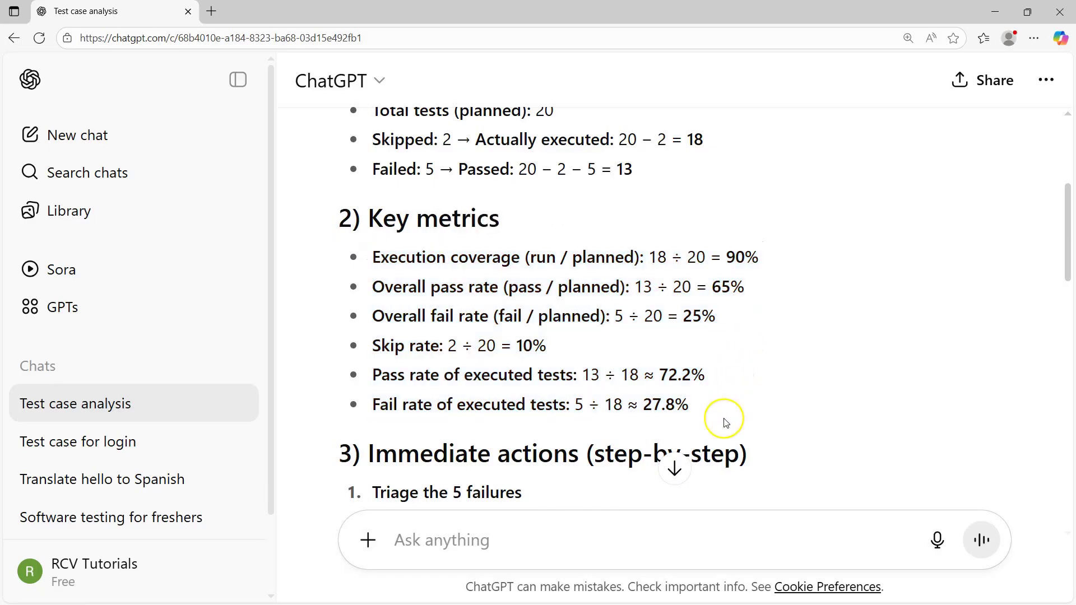
scroll(724, 420, "up", 4)
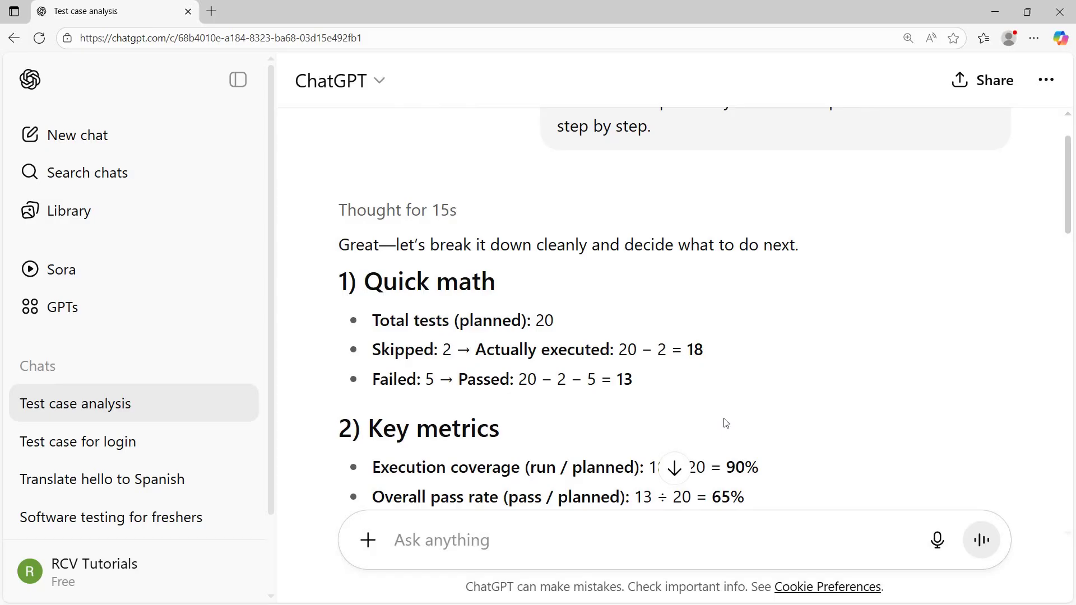
scroll(725, 426, "down", 3)
scroll(723, 432, "down", 3)
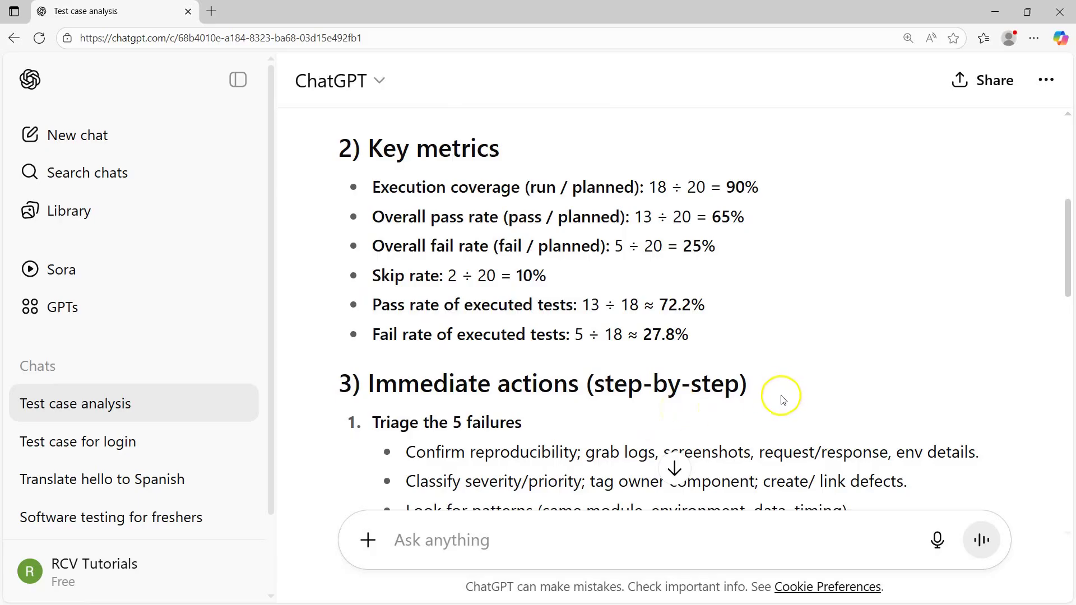
scroll(784, 401, "up", 7)
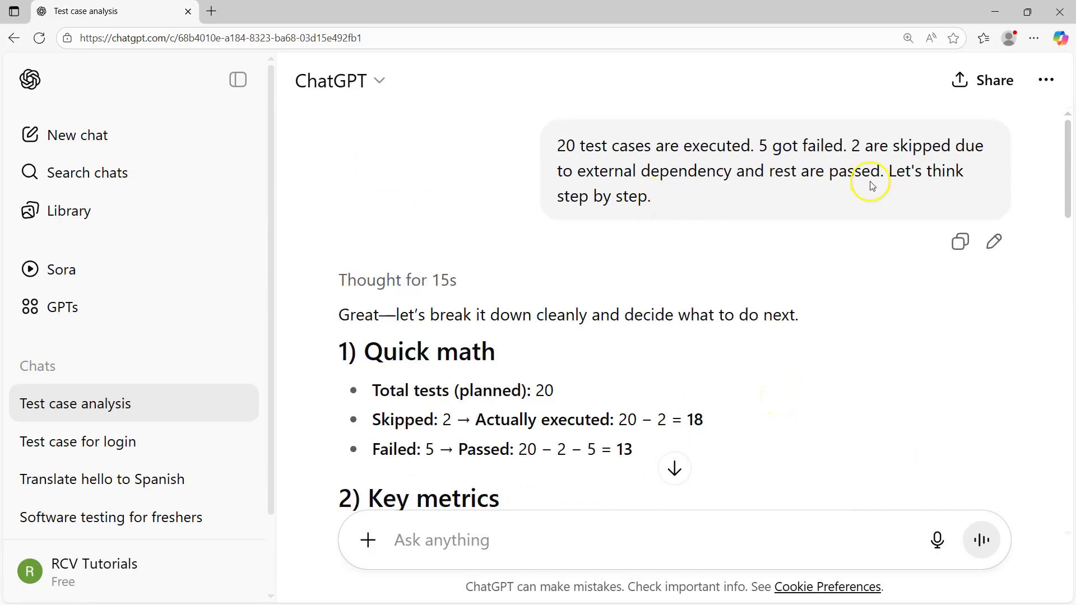
left_click_drag(890, 172, 898, 193)
scroll(661, 449, "down", 3)
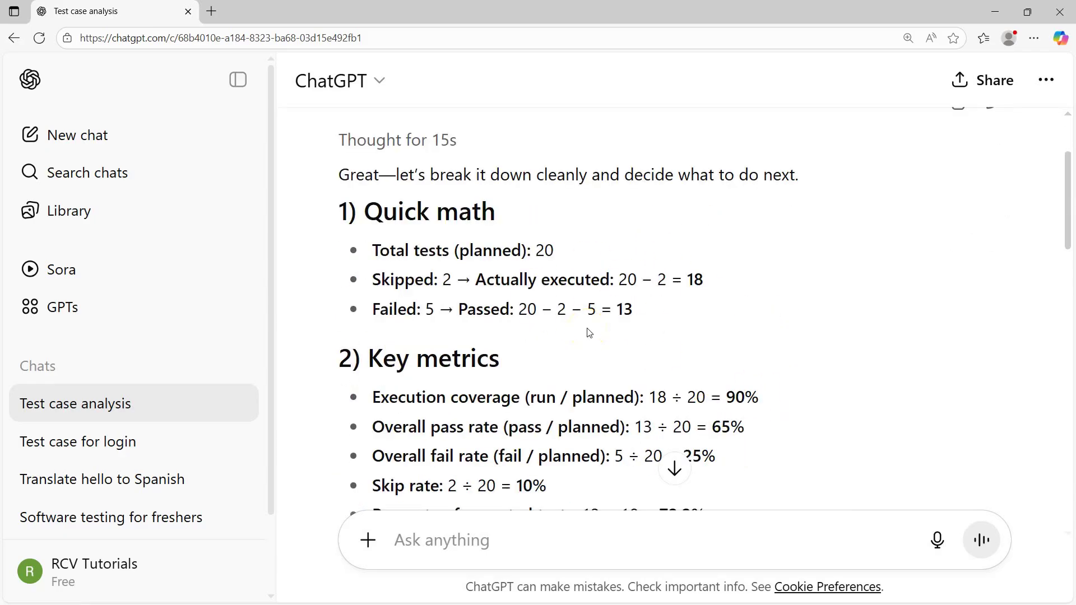
scroll(588, 332, "down", 15)
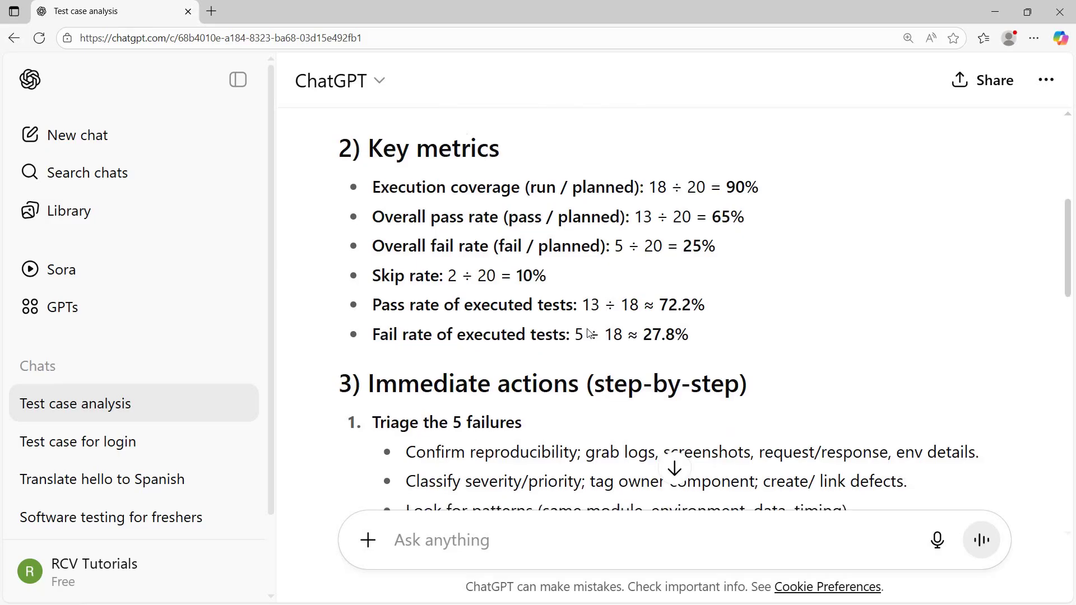
scroll(586, 330, "down", 3)
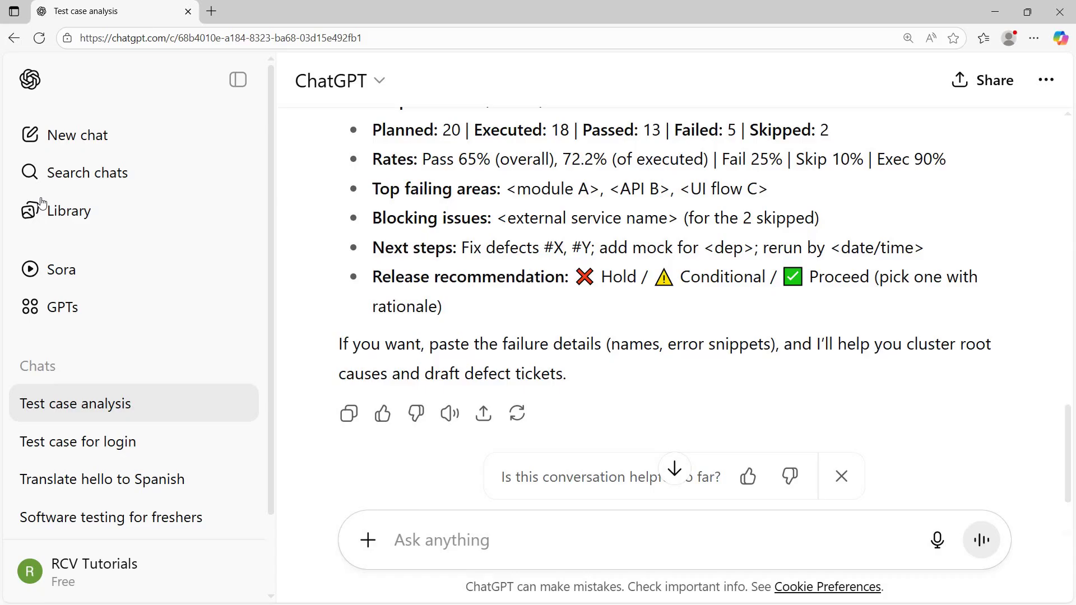
scroll(653, 348, "up", 10)
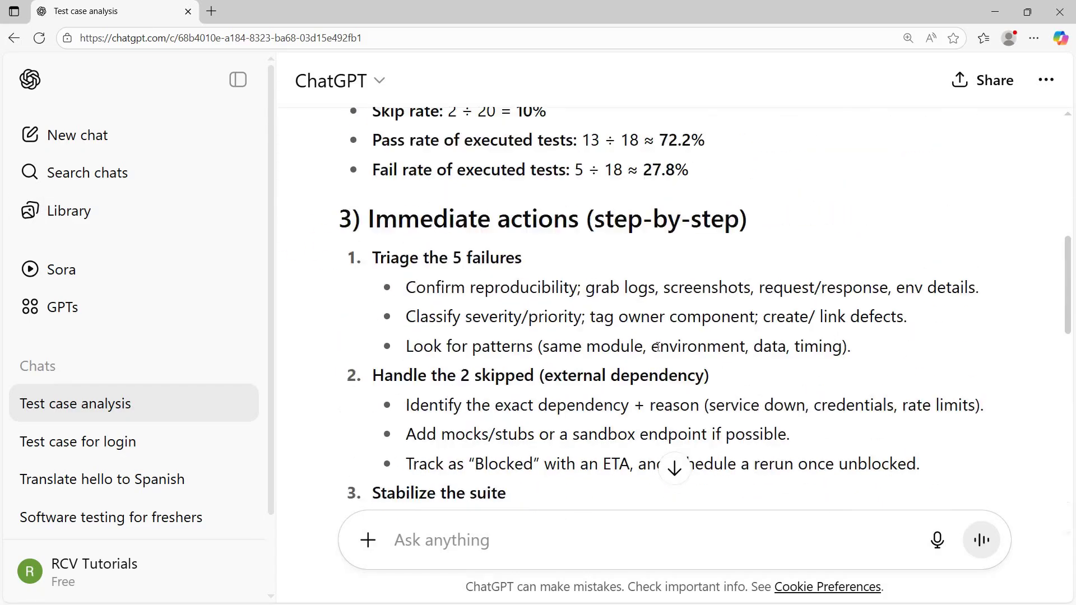
scroll(657, 346, "up", 8)
left_click(870, 166)
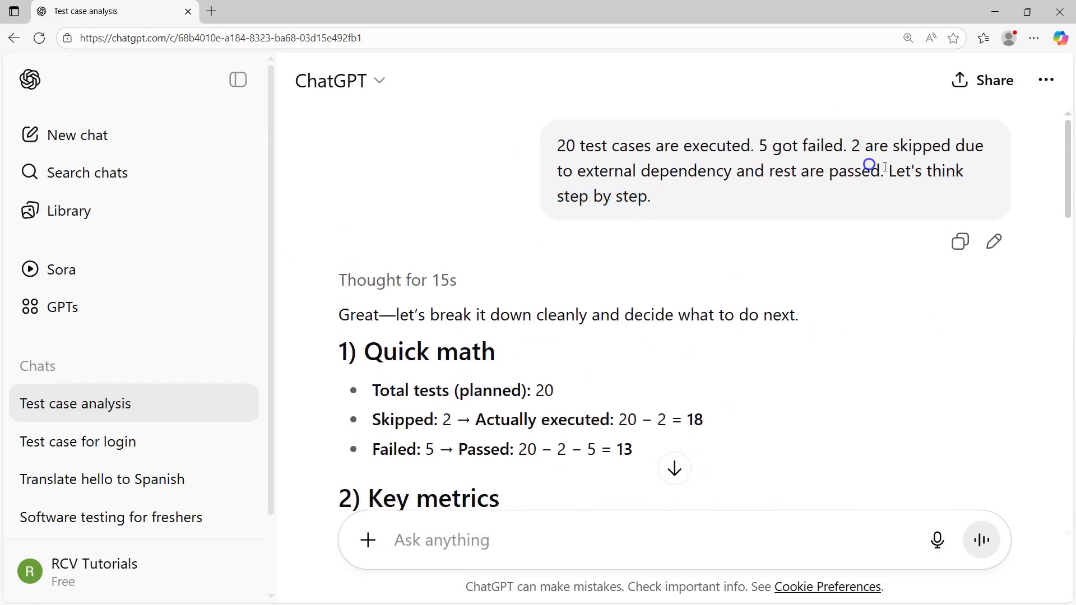
left_click_drag(891, 175, 646, 197)
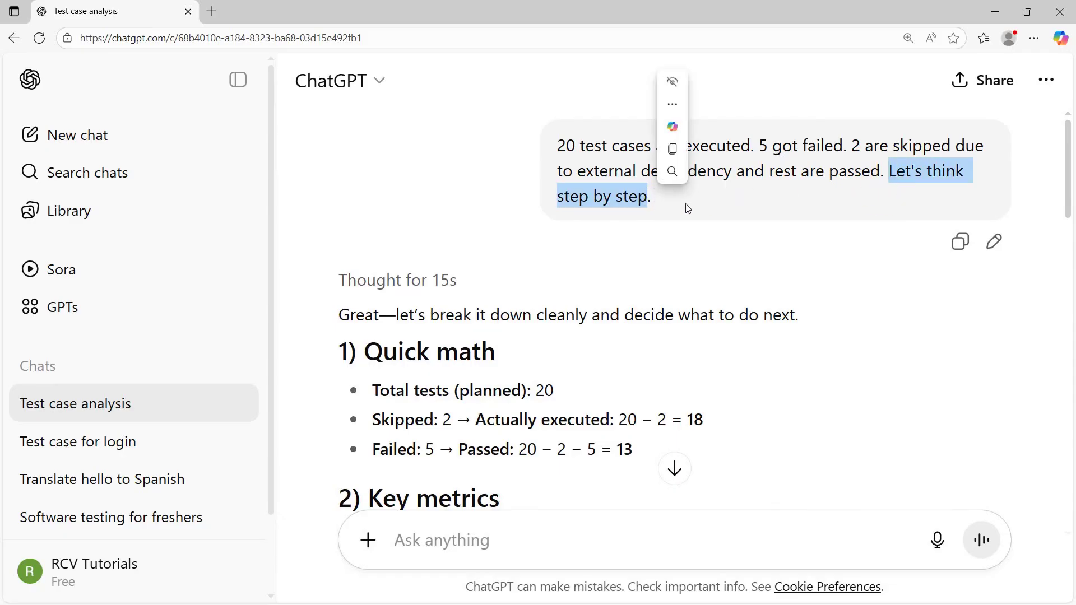
left_click(860, 203)
left_click(885, 174)
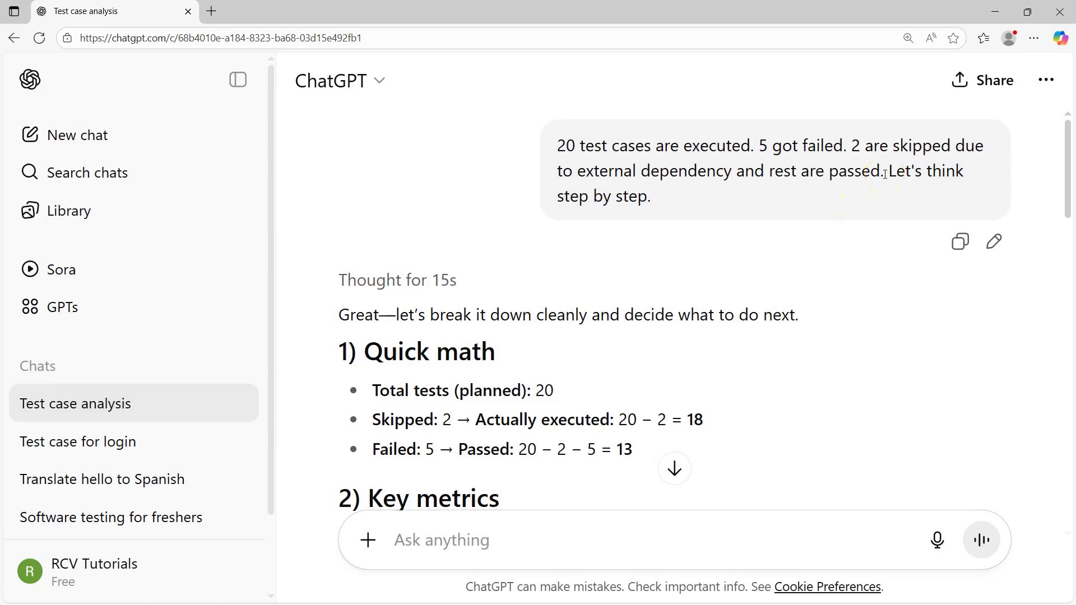
left_click(888, 172)
left_click(753, 191)
left_click(892, 175)
left_click_drag(888, 174, 888, 193)
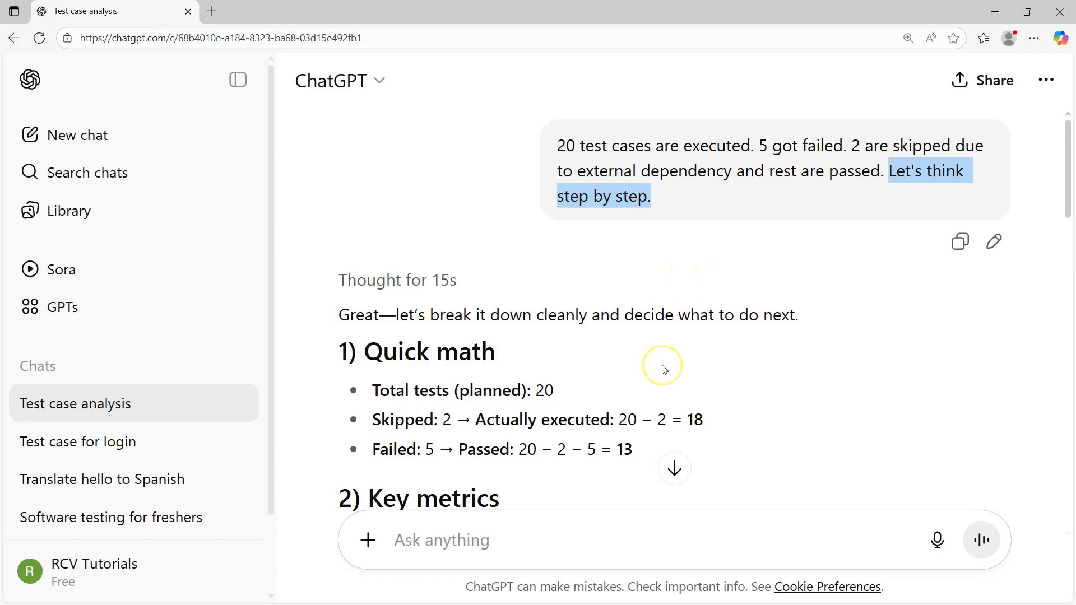
scroll(661, 365, "down", 4)
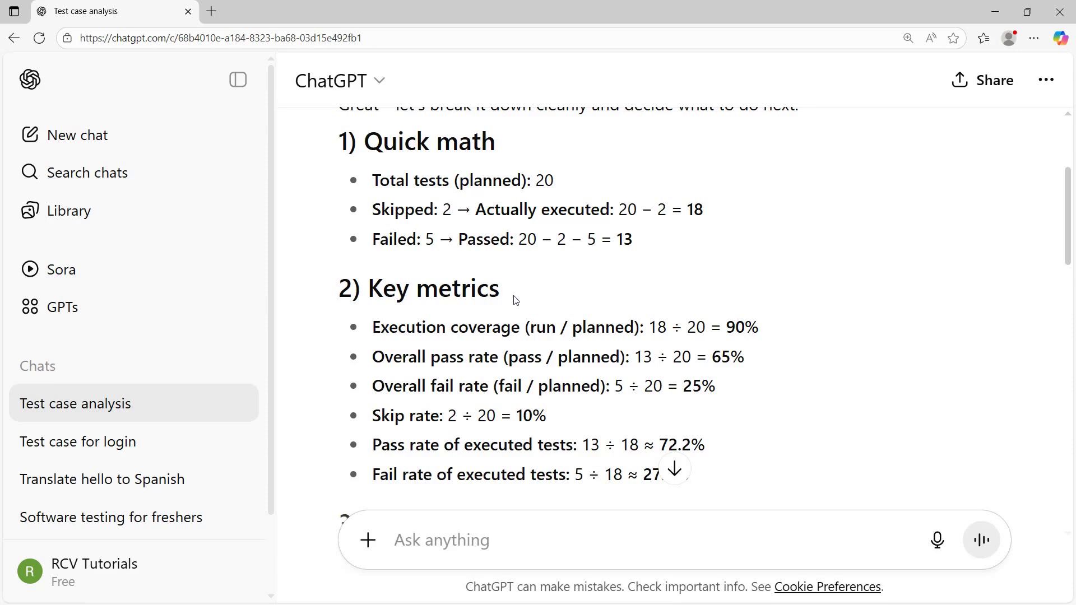
left_click(638, 300)
scroll(846, 327, "up", 4)
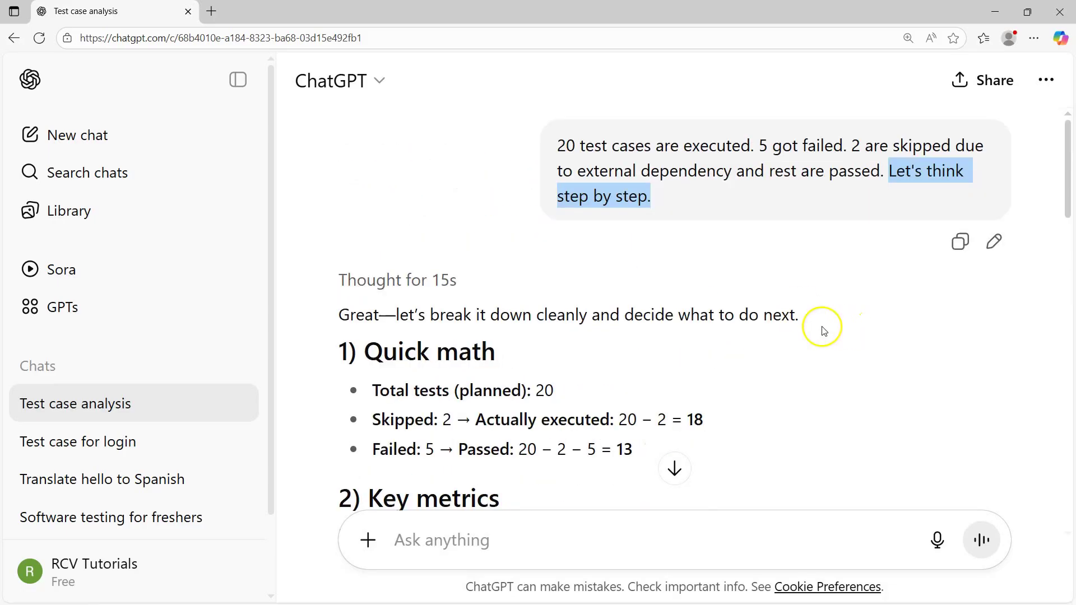
left_click(894, 171)
left_click_drag(890, 171, 657, 198)
scroll(430, 425, "down", 3)
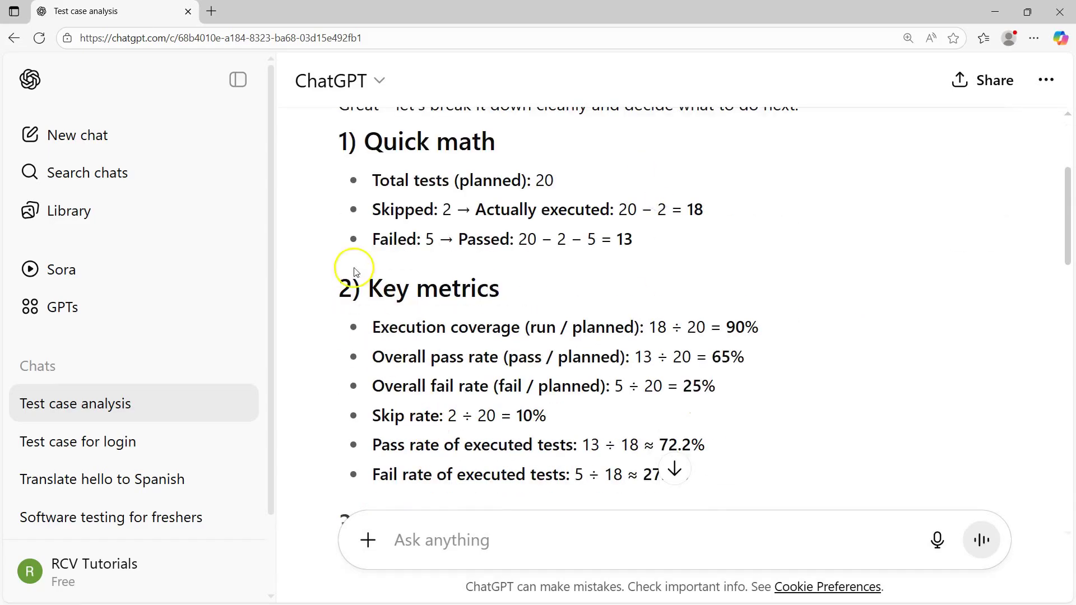
left_click_drag(349, 141, 752, 463)
scroll(497, 349, "down", 3)
scroll(419, 328, "down", 8)
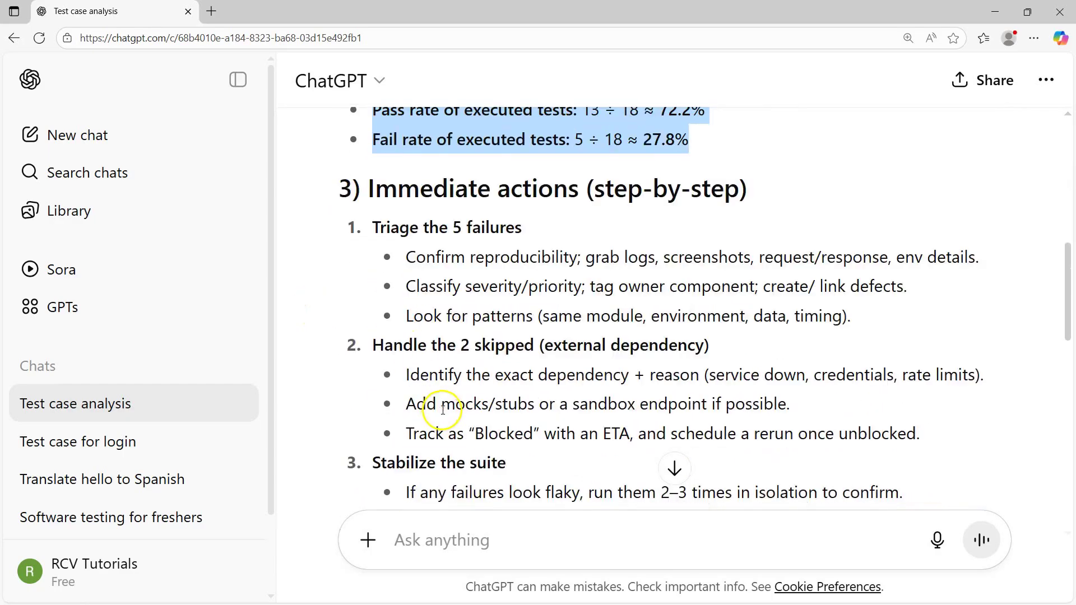
left_click(471, 402)
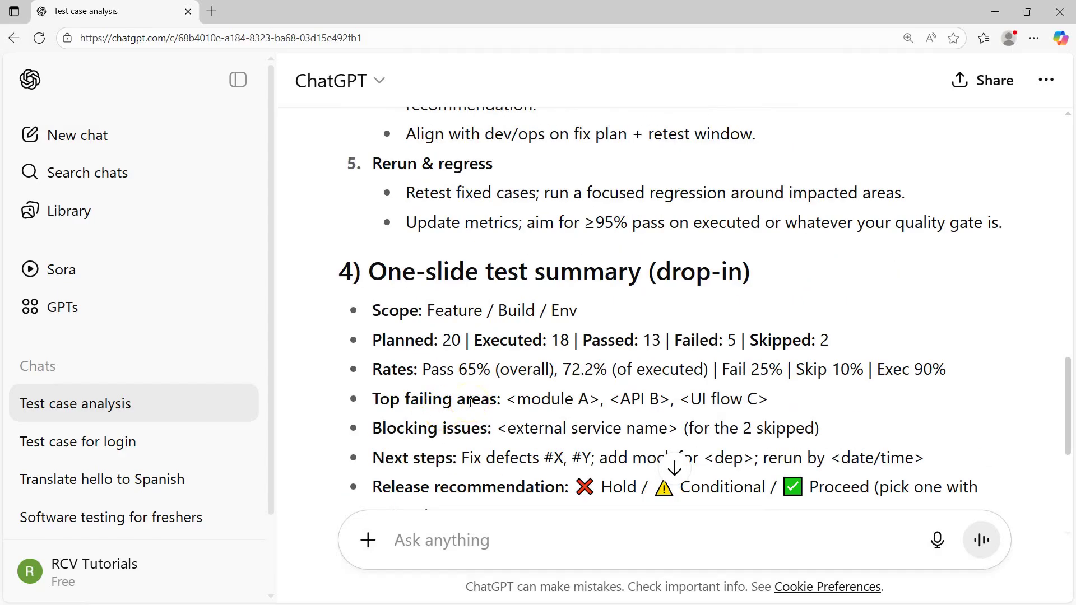
scroll(517, 439, "up", 3)
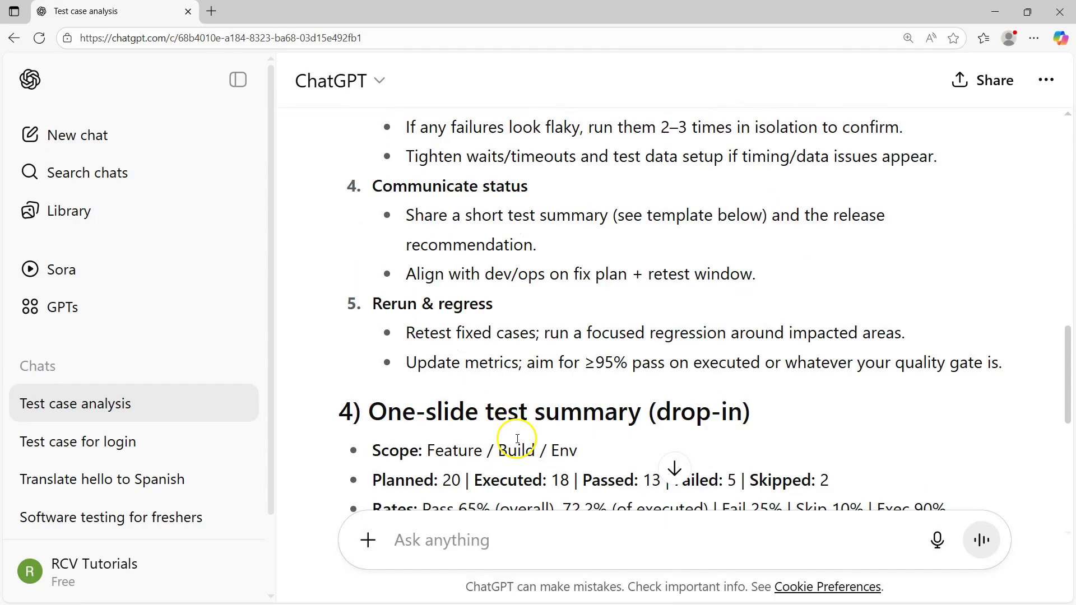
scroll(517, 439, "down", 6)
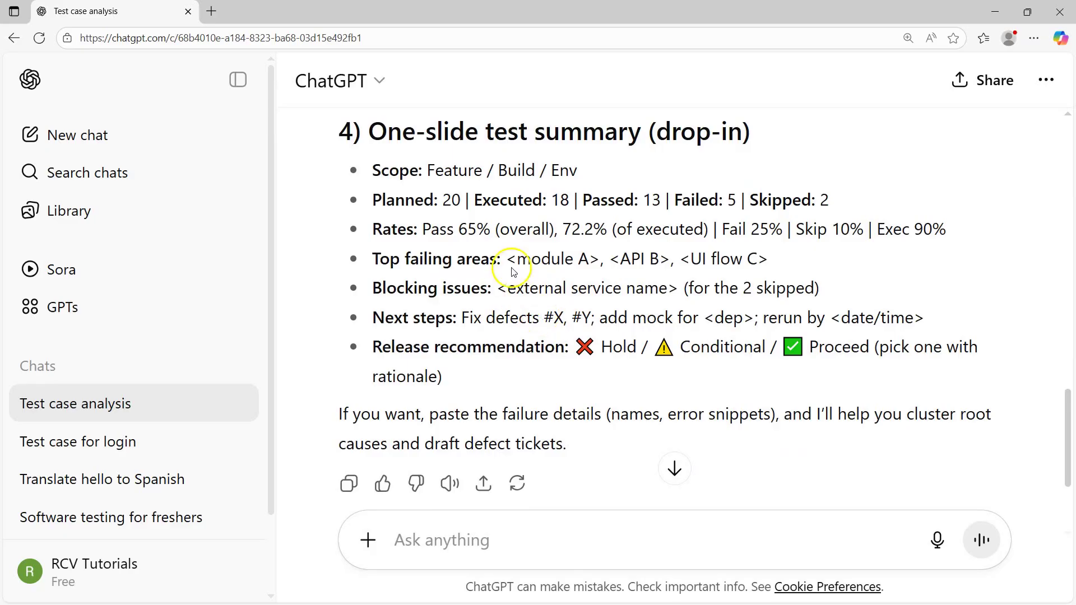
scroll(507, 268, "up", 1)
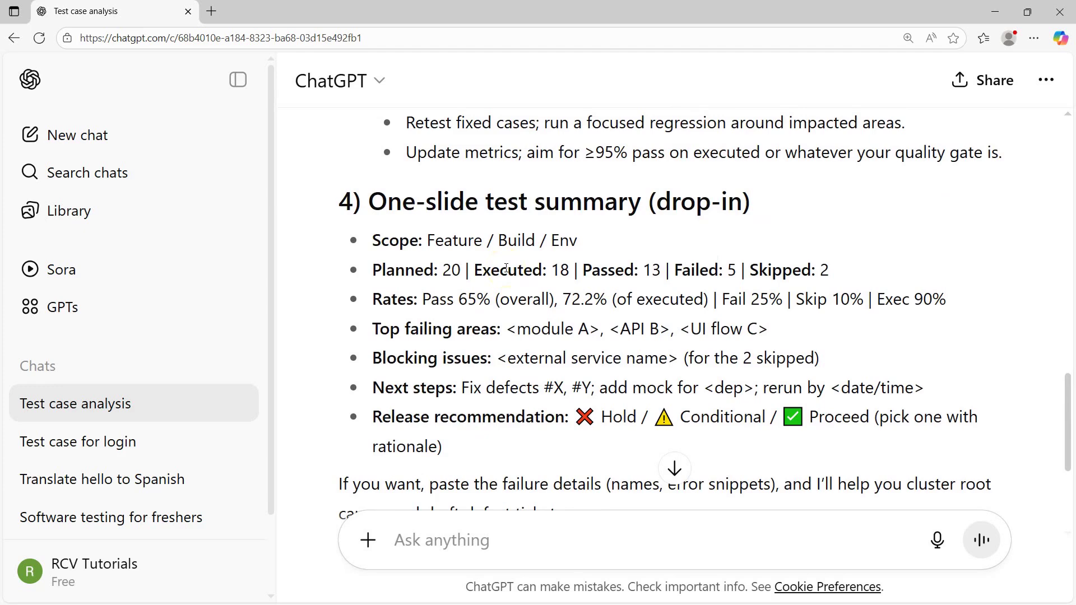
scroll(620, 303, "up", 12)
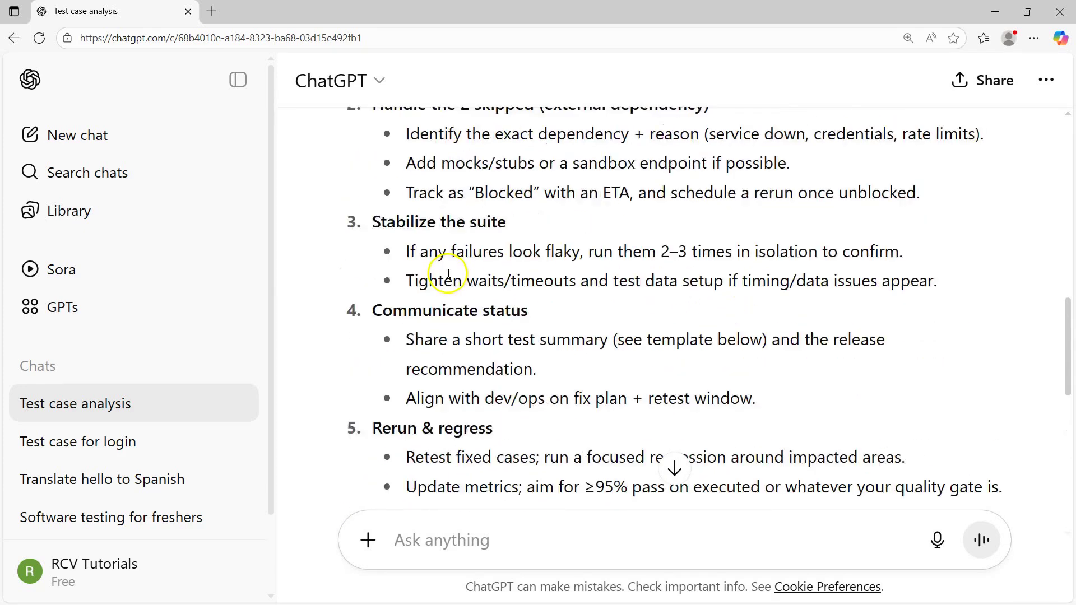
scroll(449, 292, "up", 1)
left_click(478, 283)
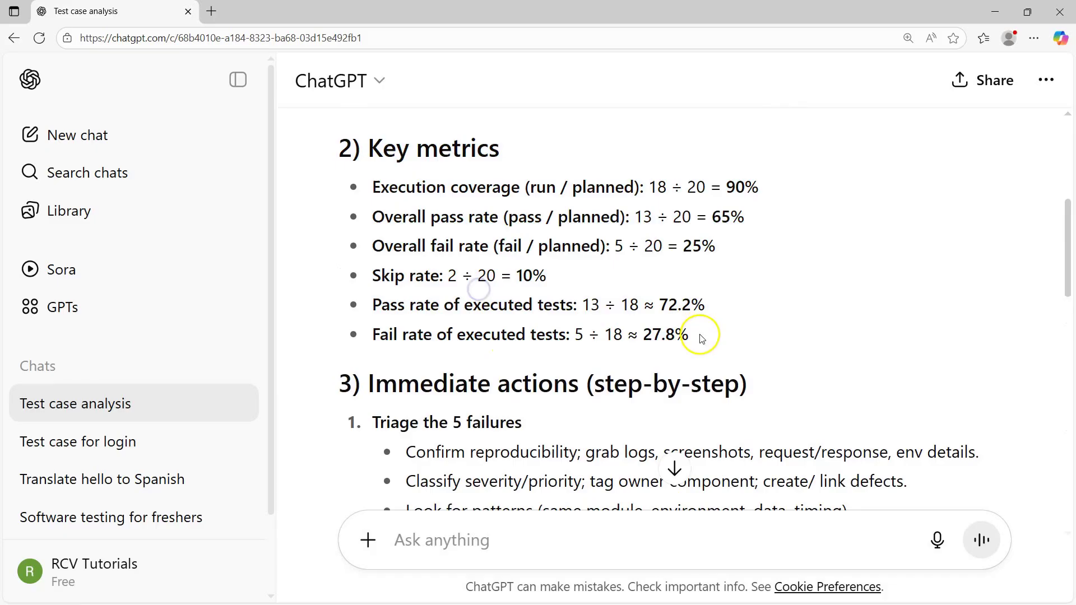
left_click_drag(704, 336, 329, 185)
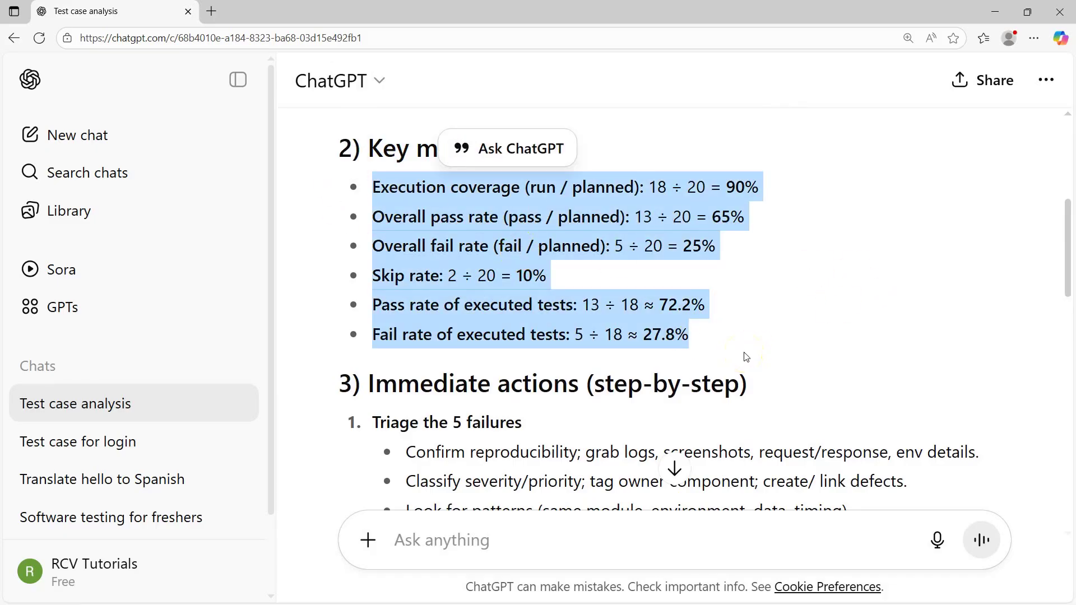
left_click(393, 275)
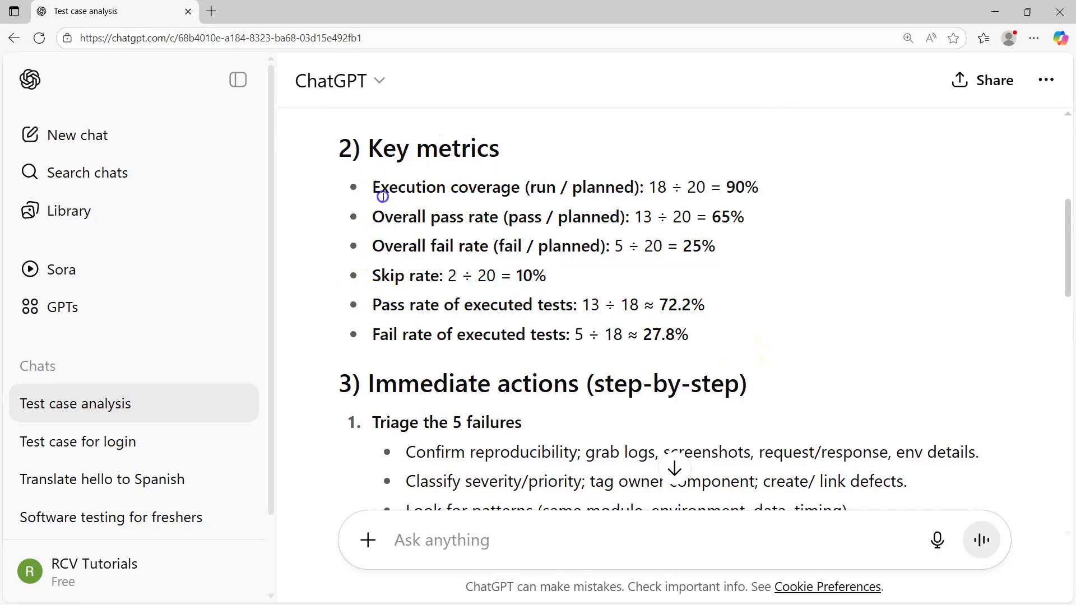
left_click_drag(373, 187, 718, 335)
scroll(807, 354, "up", 1)
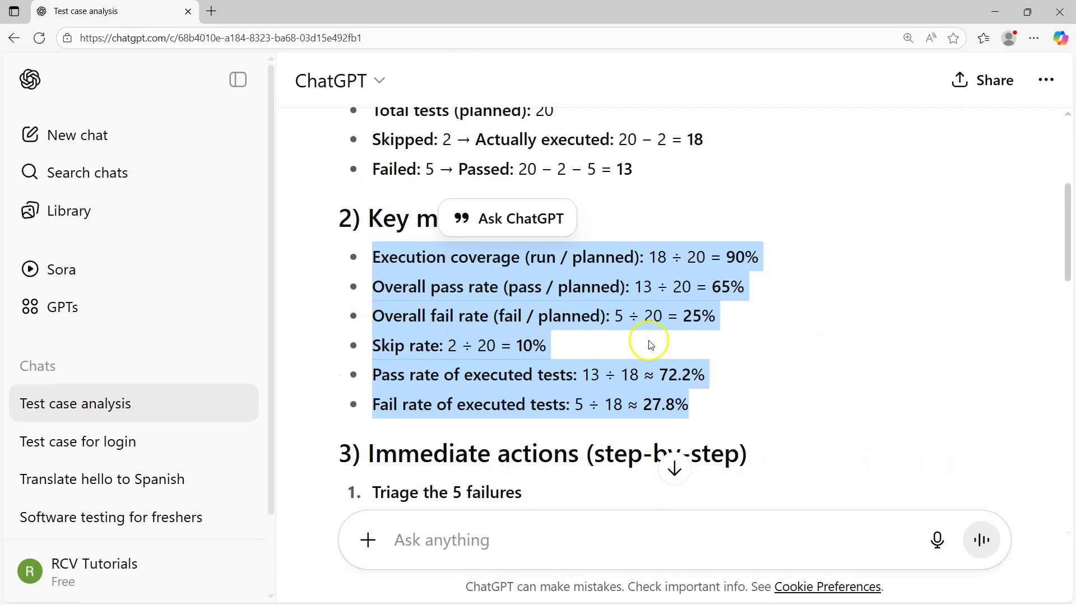
left_click(606, 311)
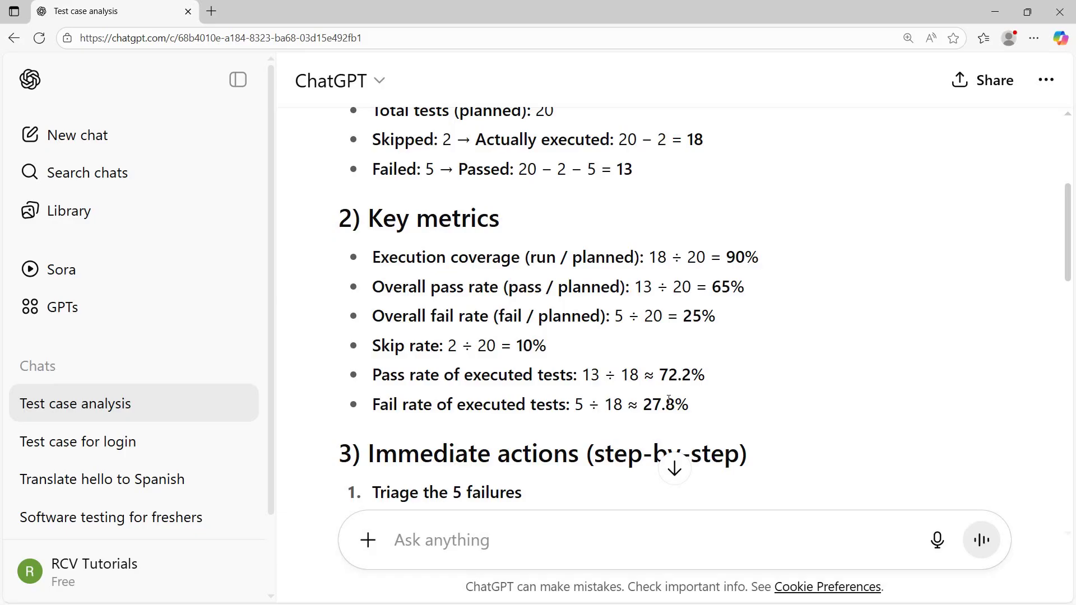
scroll(769, 397, "up", 5)
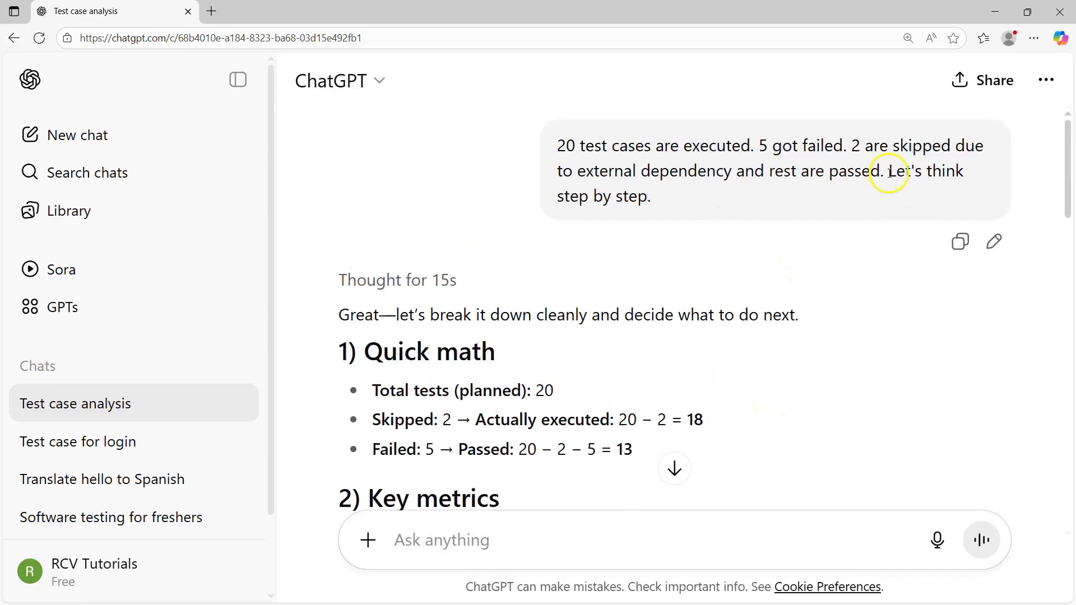
left_click_drag(889, 172, 889, 183)
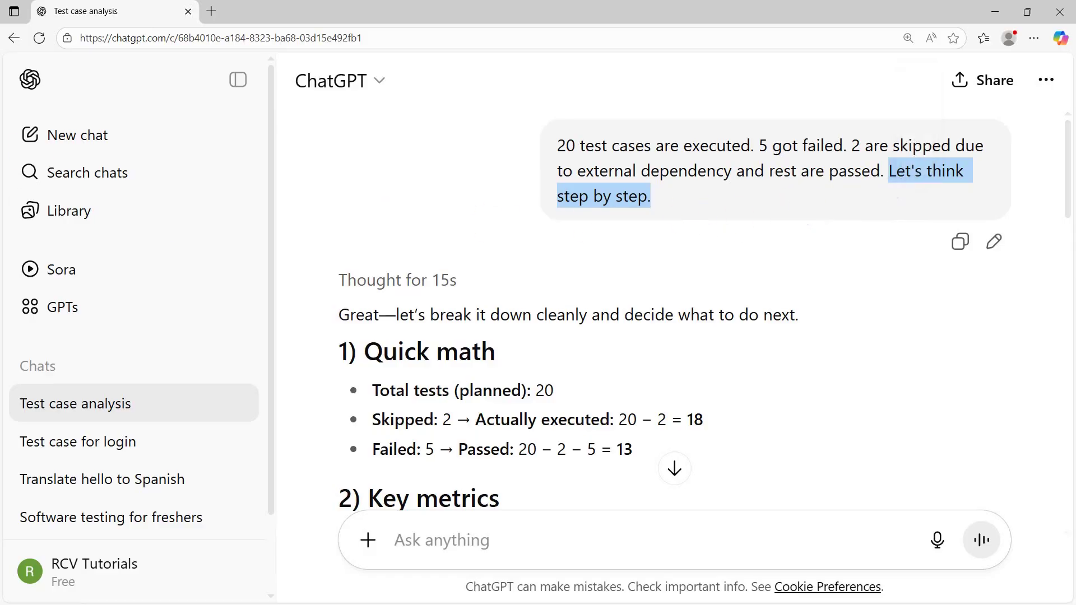
left_click(672, 201)
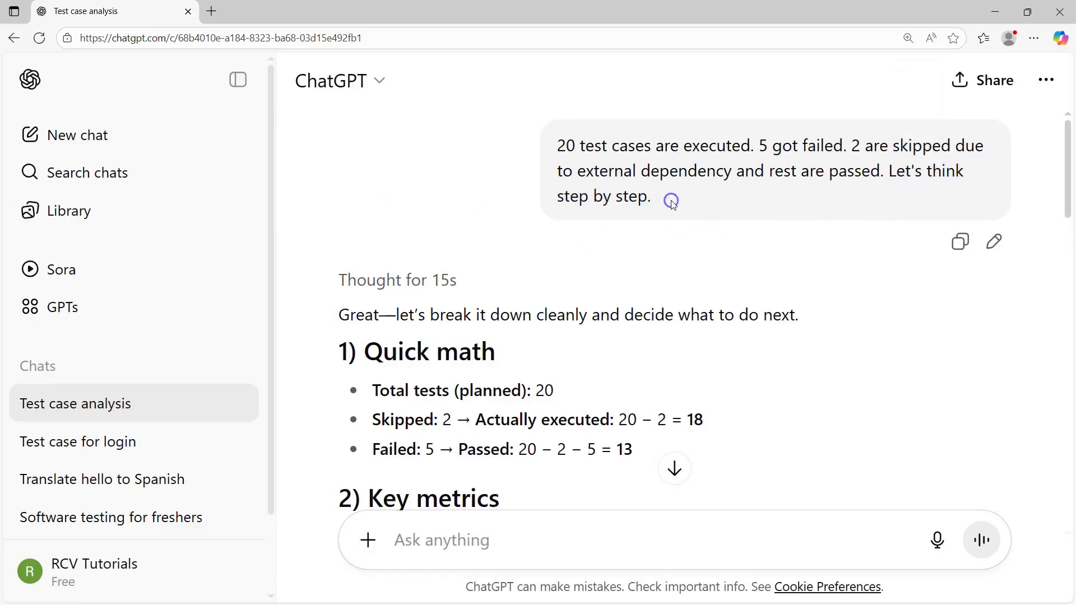